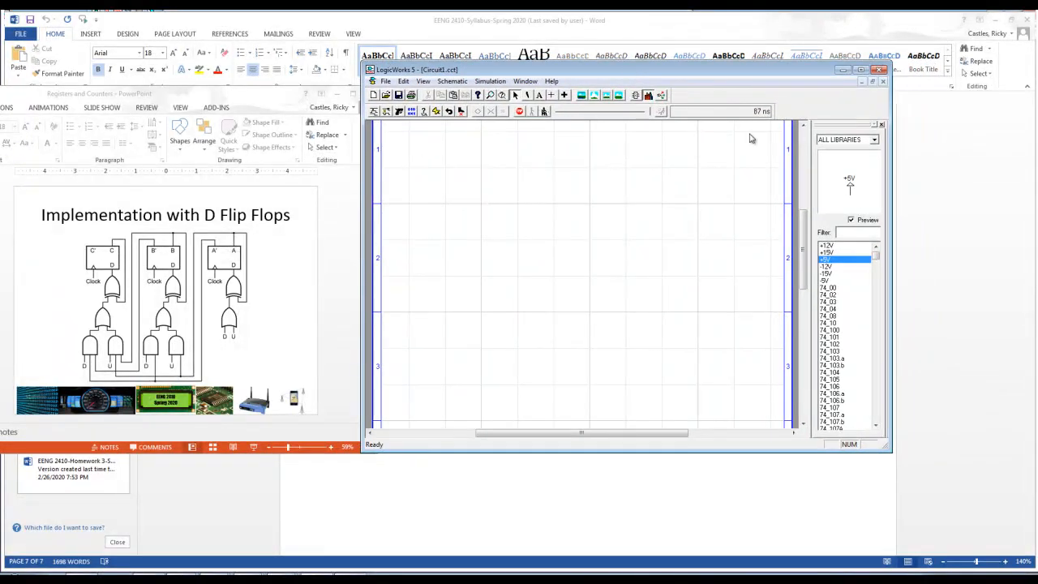
Enlarge the circuit window across the free screen area and filter the parts library by "flip"
{"action": "left_click_drag", "start_coordinate": [892, 249], "coordinate": [1032, 271]}
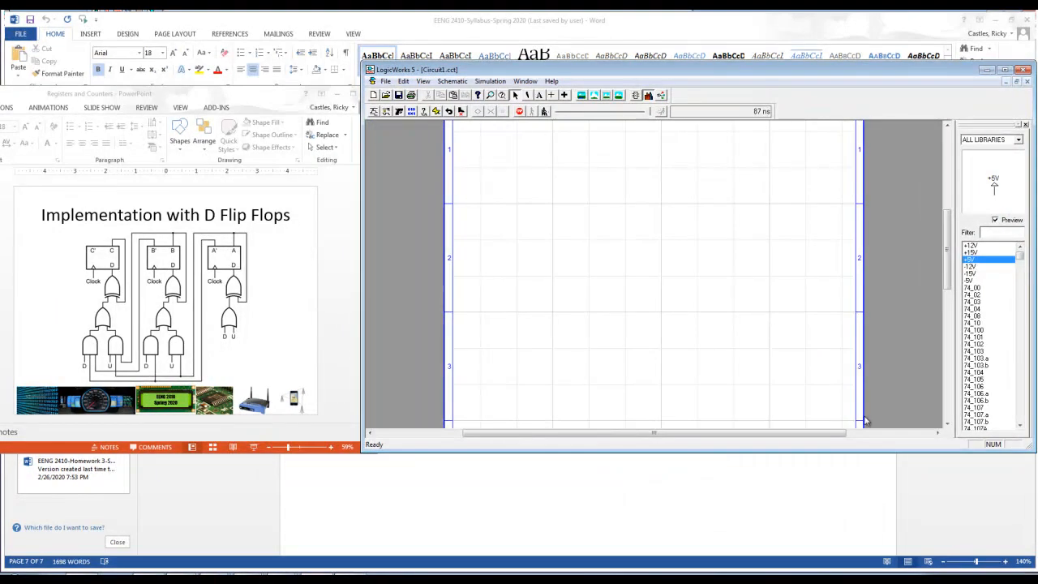
{"action": "left_click_drag", "start_coordinate": [849, 452], "coordinate": [856, 570]}
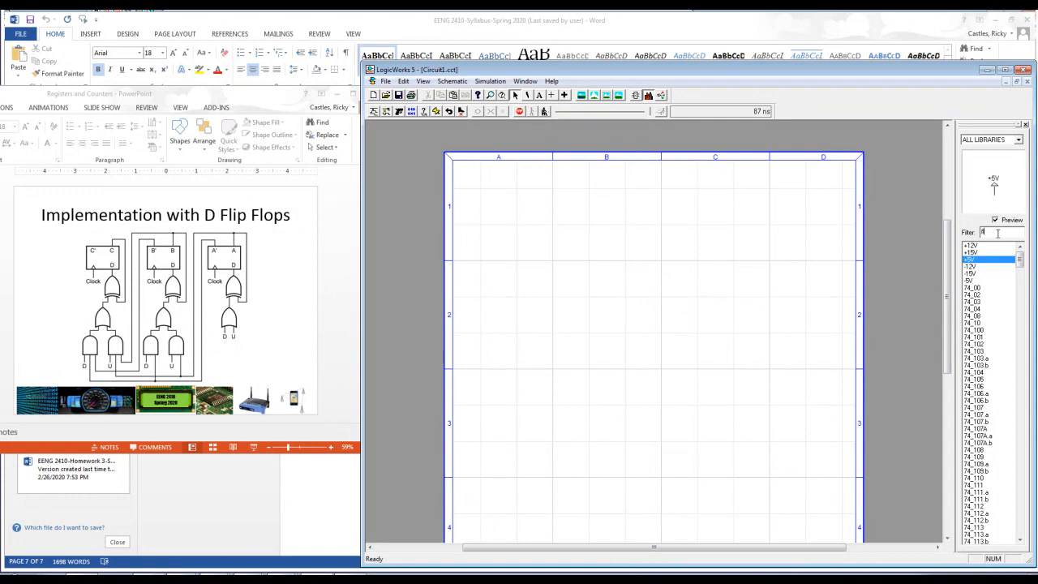
{"action": "key", "text": "Return"}
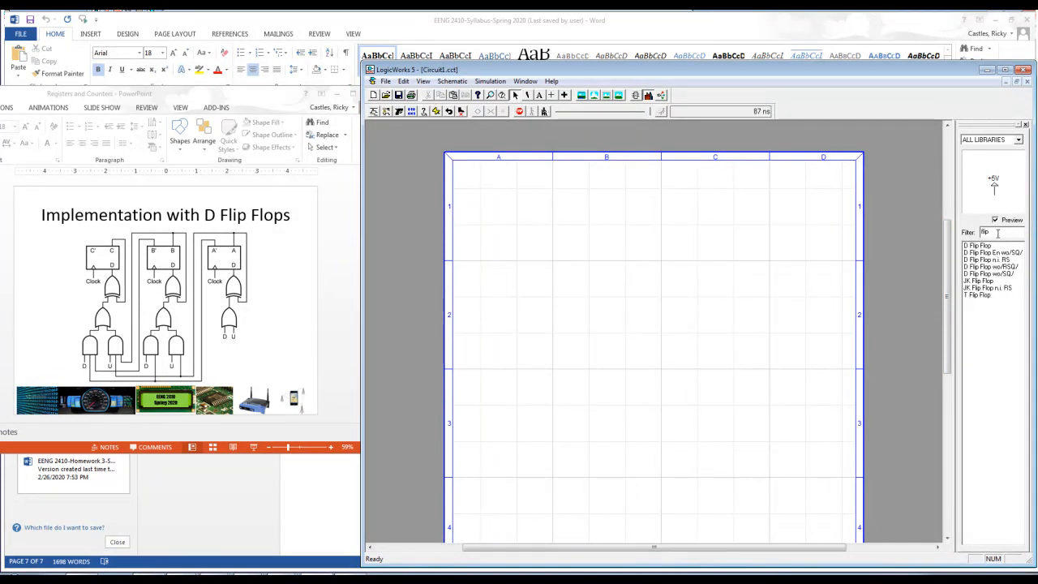
Preview the D flip-flop variants in the filtered parts library and compare their pin arrangements
{"action": "left_click", "coordinate": [979, 246]}
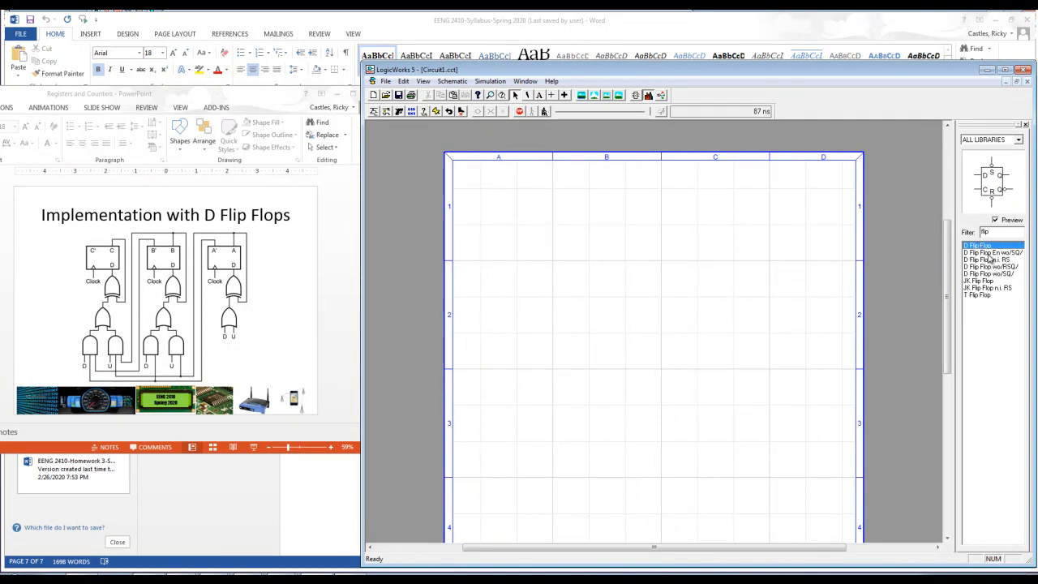
{"action": "left_click", "coordinate": [989, 252]}
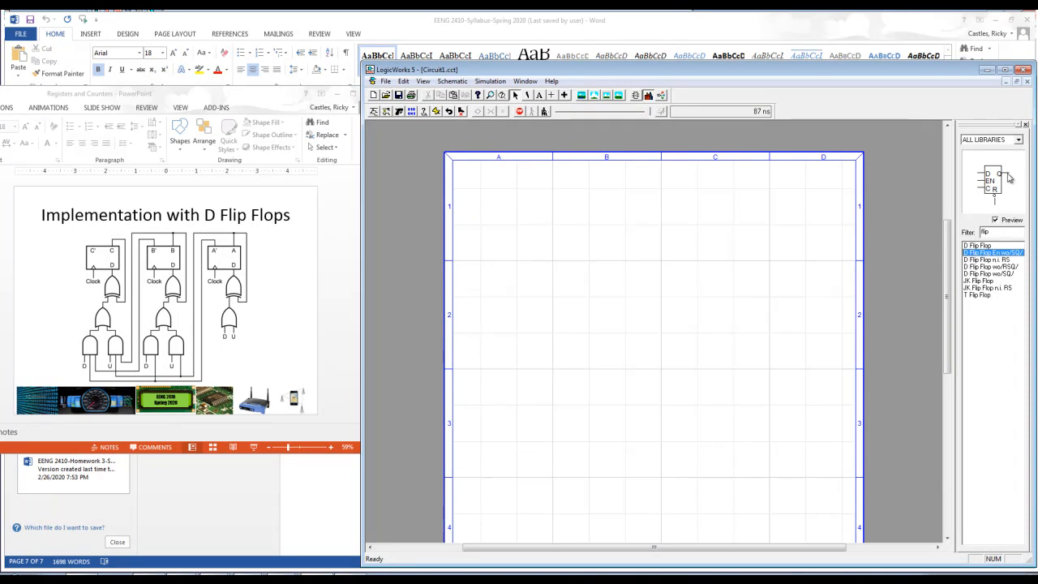
{"action": "left_click", "coordinate": [1006, 260]}
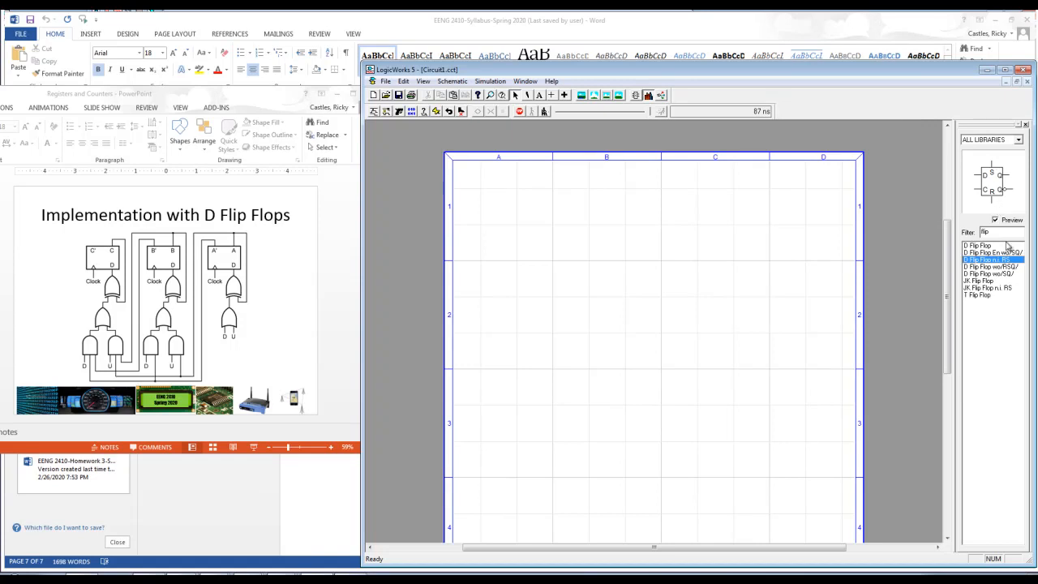
{"action": "left_click", "coordinate": [1006, 267]}
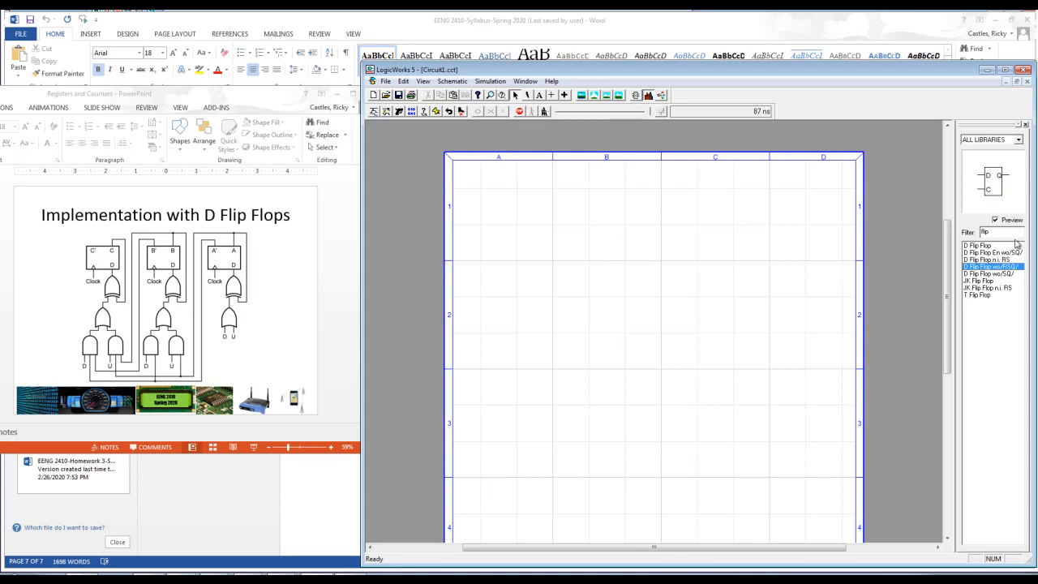
{"action": "left_click", "coordinate": [1006, 274]}
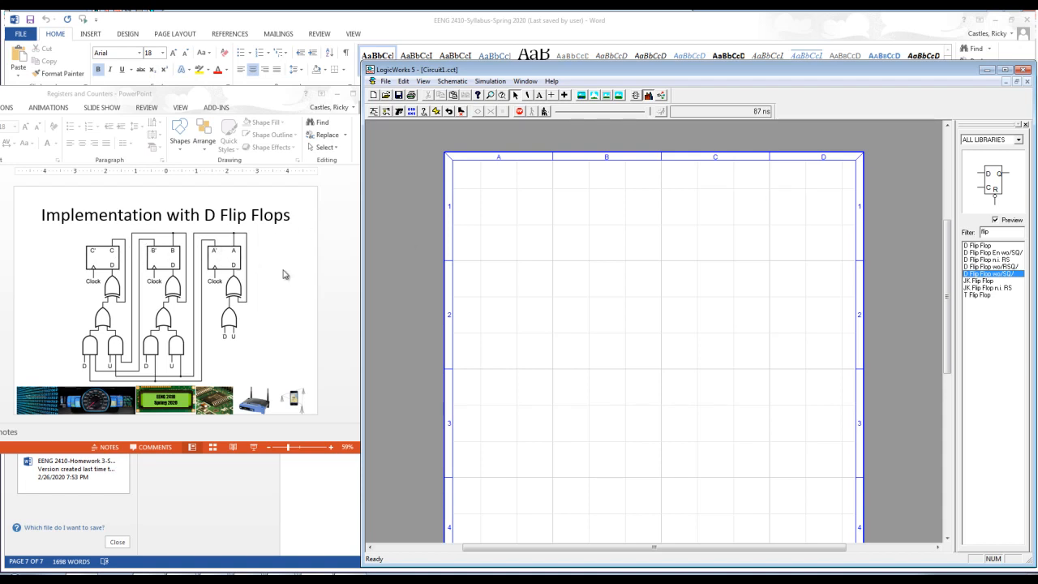
Place three "D Flip Flop n.i. RS" devices in a spaced horizontal row near the upper part of the sheet
{"action": "left_click", "coordinate": [1005, 261]}
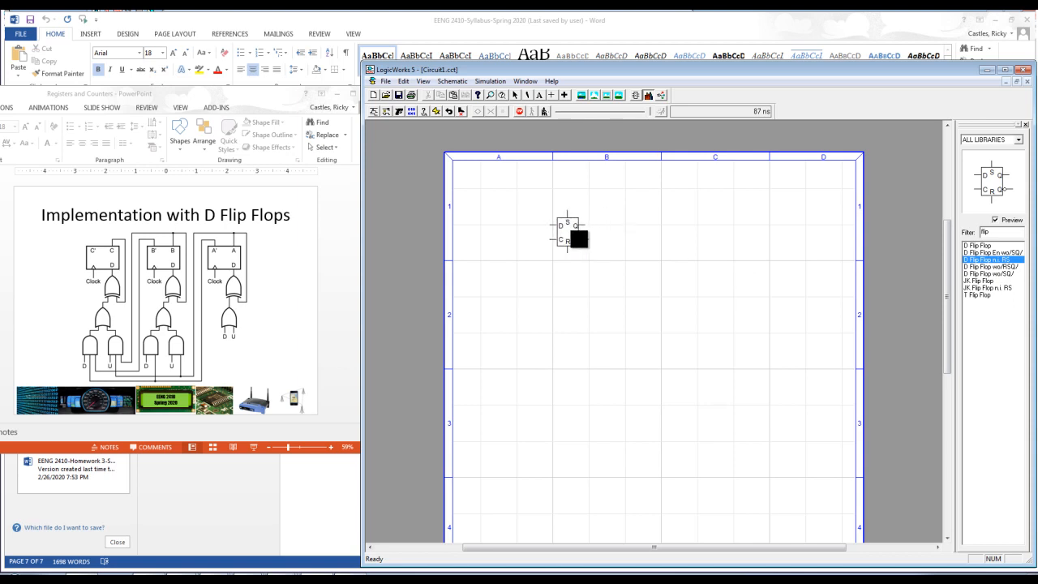
{"action": "left_click", "coordinate": [560, 254]}
{"action": "left_click", "coordinate": [673, 257]}
{"action": "left_click", "coordinate": [796, 254]}
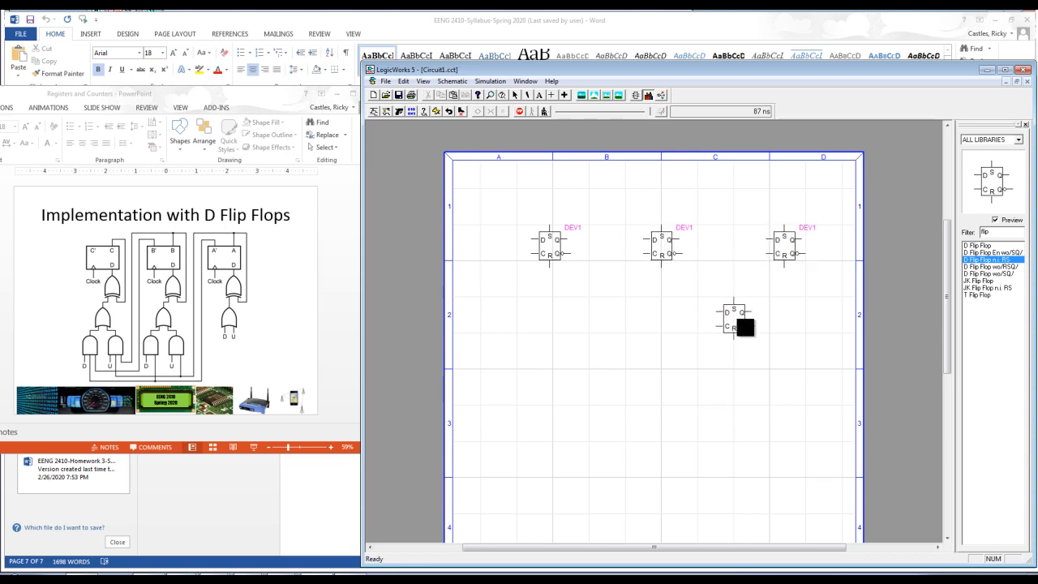
{"action": "key", "text": "Escape"}
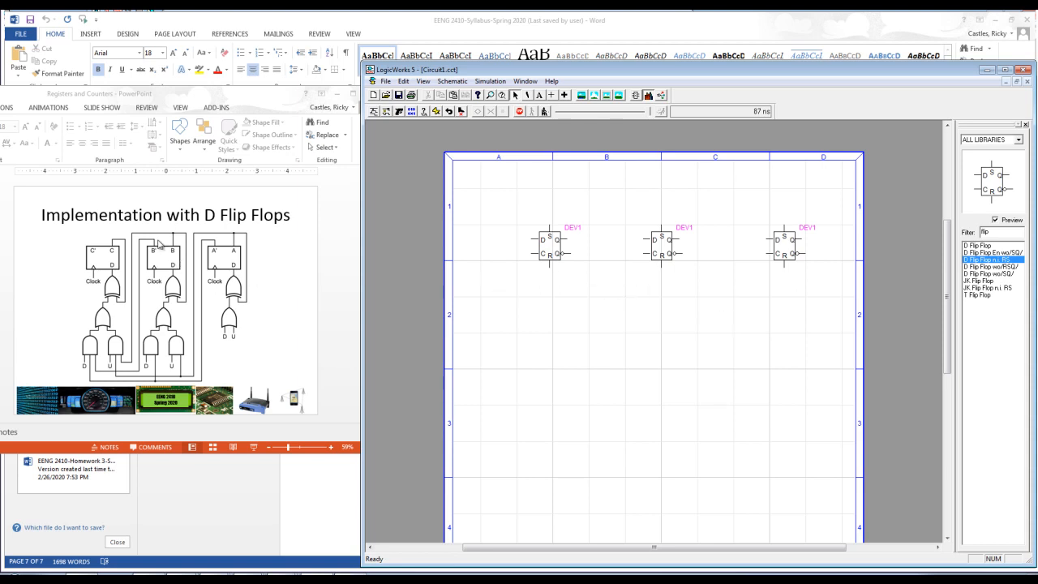
Rotate each of the three flip-flops left so their D and C inputs face downward
{"action": "left_click", "coordinate": [549, 246]}
{"action": "right_click", "coordinate": [549, 246]}
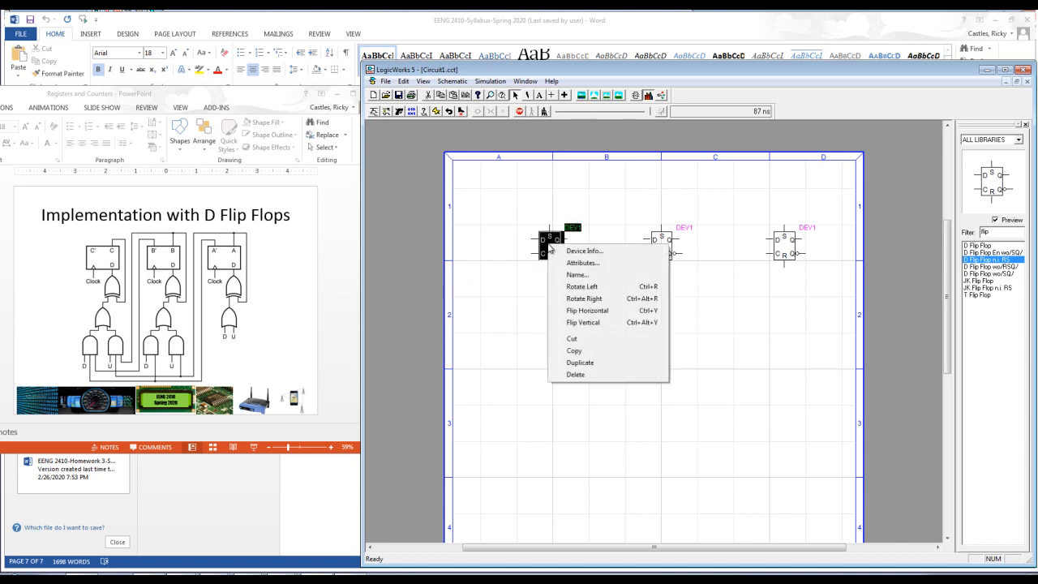
{"action": "left_click", "coordinate": [576, 287]}
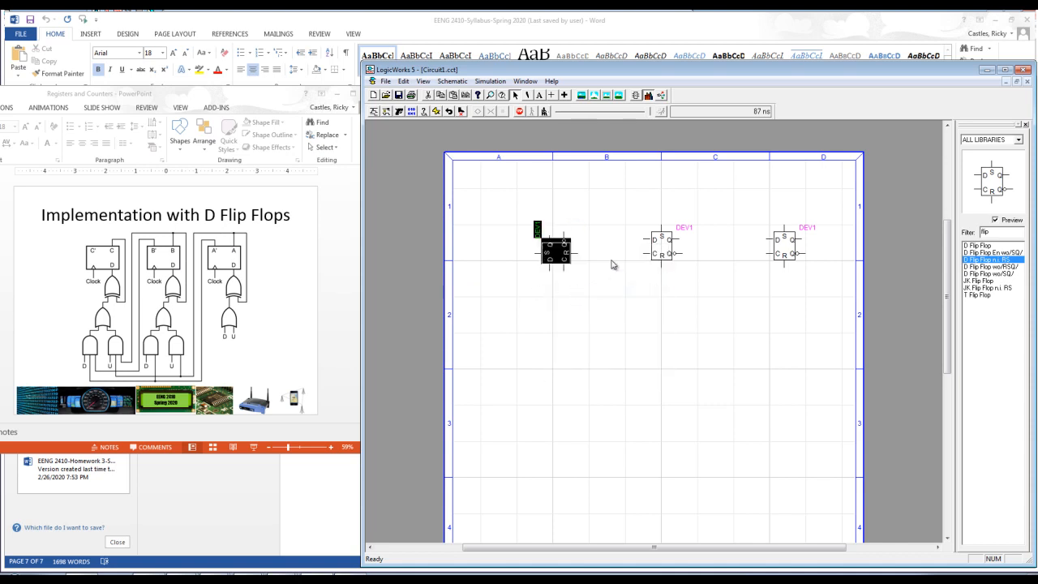
{"action": "left_click", "coordinate": [666, 256]}
{"action": "right_click", "coordinate": [667, 256]}
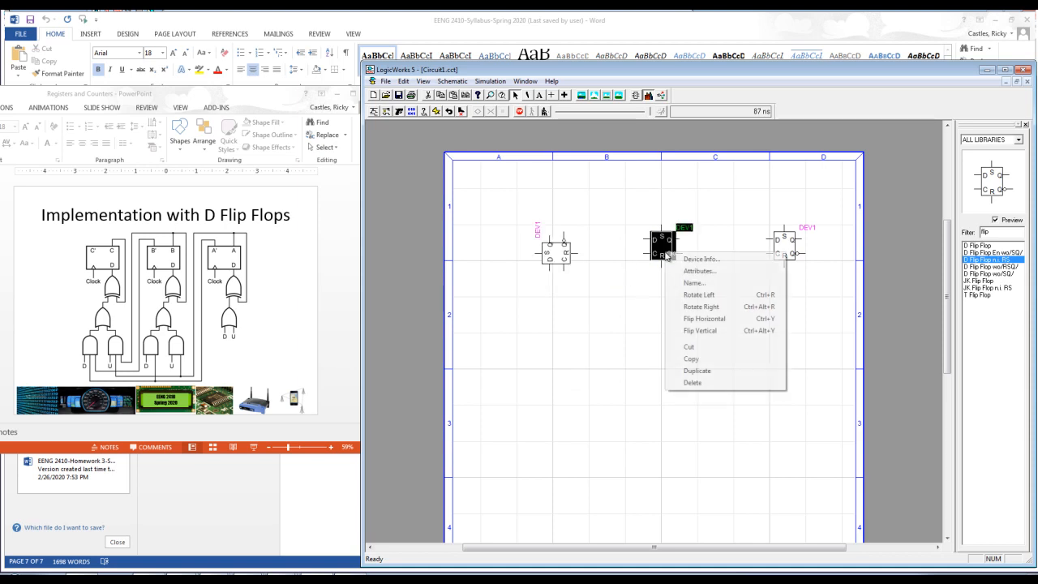
{"action": "left_click", "coordinate": [696, 299]}
{"action": "left_click", "coordinate": [789, 250]}
{"action": "right_click", "coordinate": [788, 249]}
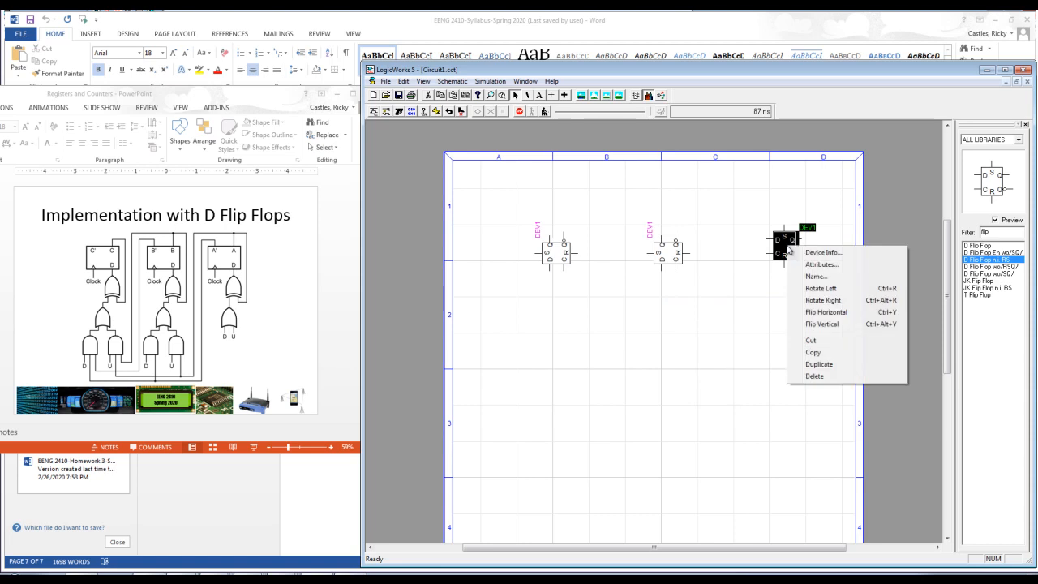
{"action": "left_click", "coordinate": [820, 289]}
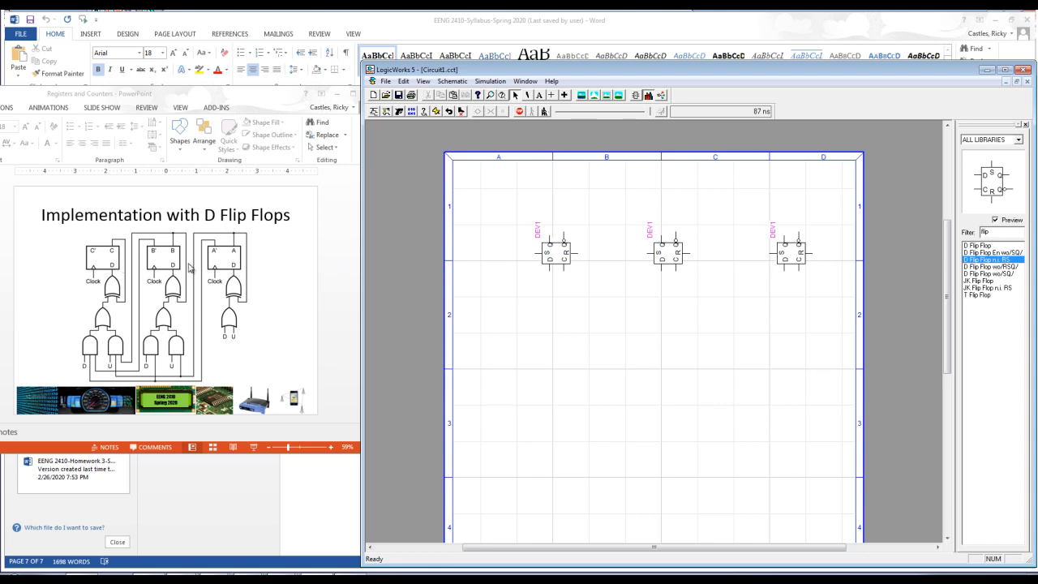
Flip each of the three rotated flip-flops horizontally so the D input is on the right, matching the slide
{"action": "right_click", "coordinate": [566, 259]}
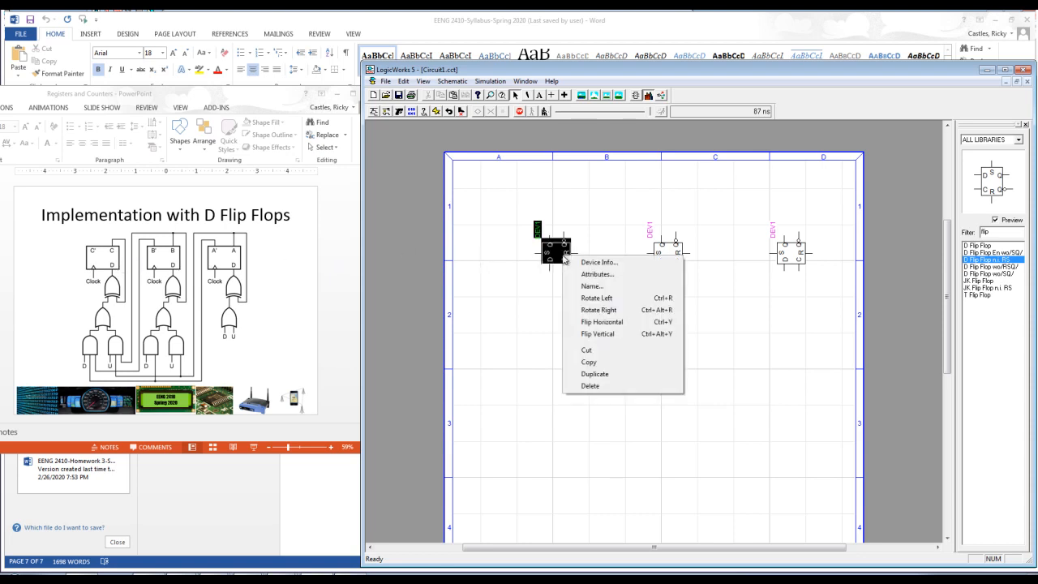
{"action": "left_click", "coordinate": [596, 322]}
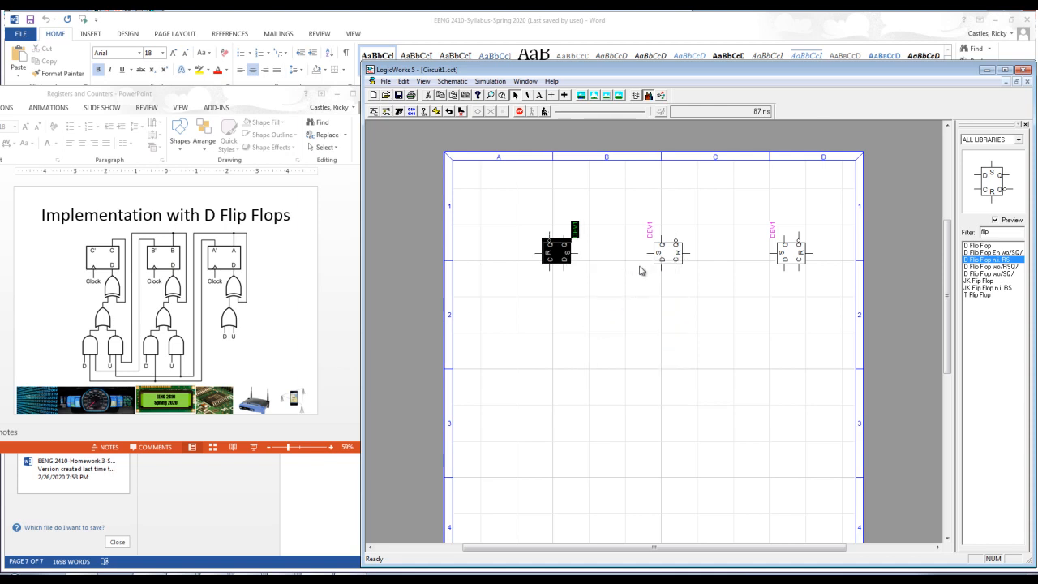
{"action": "left_click", "coordinate": [663, 257]}
{"action": "right_click", "coordinate": [664, 256]}
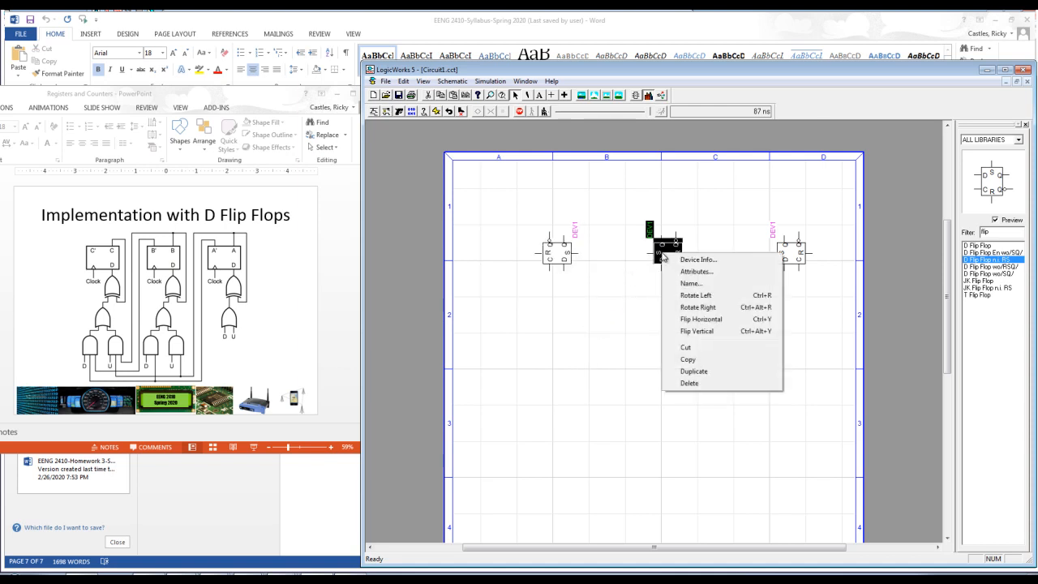
{"action": "left_click", "coordinate": [699, 319]}
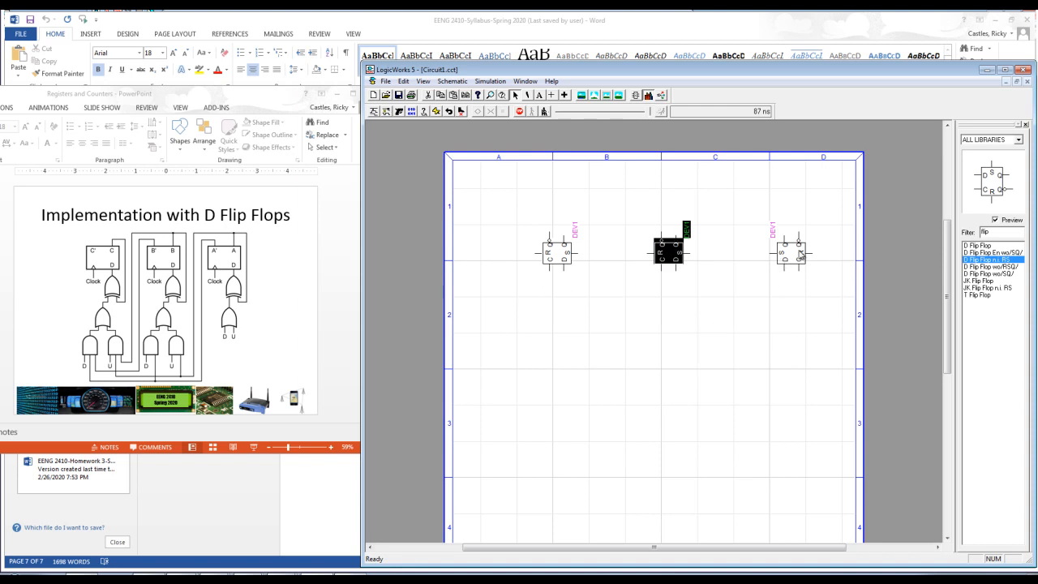
{"action": "left_click", "coordinate": [801, 255]}
{"action": "right_click", "coordinate": [802, 253]}
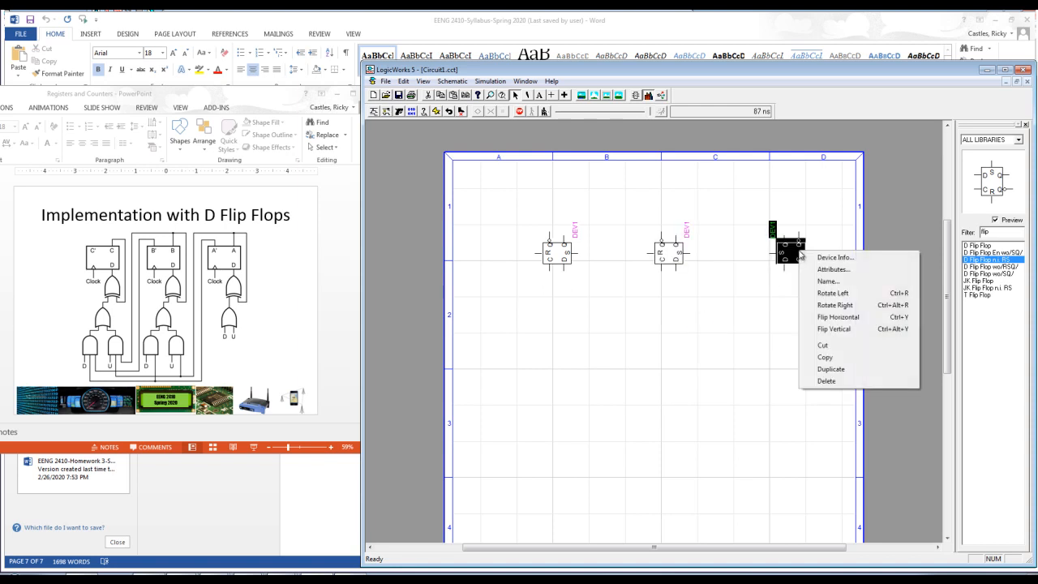
{"action": "left_click", "coordinate": [833, 318]}
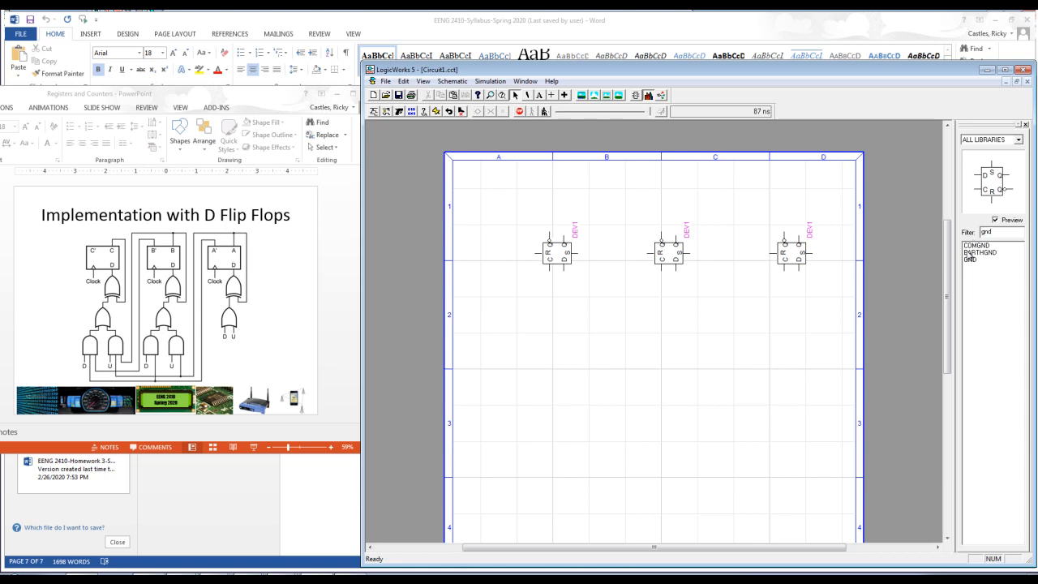
Filter the parts library by "gnd" and attach a GND symbol to the S pin of each flip-flop
{"action": "left_click", "coordinate": [971, 260]}
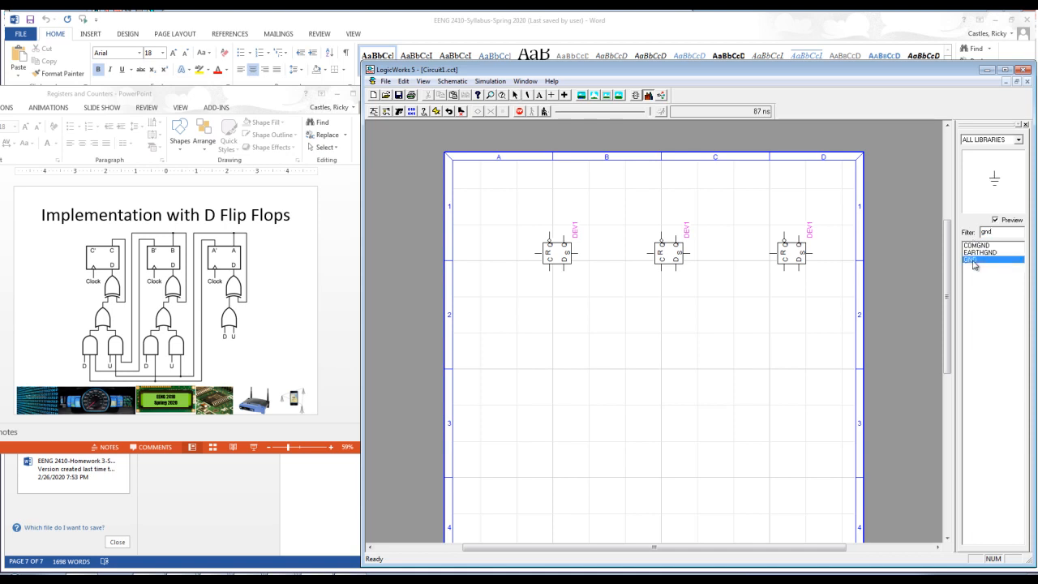
{"action": "left_click", "coordinate": [815, 261]}
{"action": "left_click", "coordinate": [690, 261]}
{"action": "left_click", "coordinate": [580, 263]}
{"action": "key", "text": "Escape"}
Find Binary Switch in the parts library, place one beside the first flip-flop, and name it "Reset"
{"action": "type", "text": "bin"}
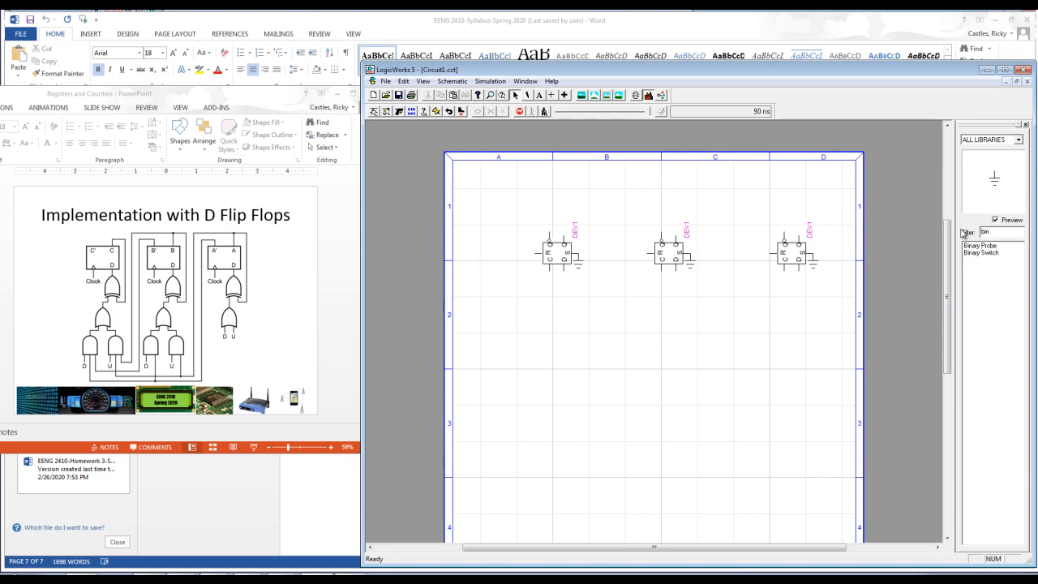
{"action": "left_click", "coordinate": [996, 254]}
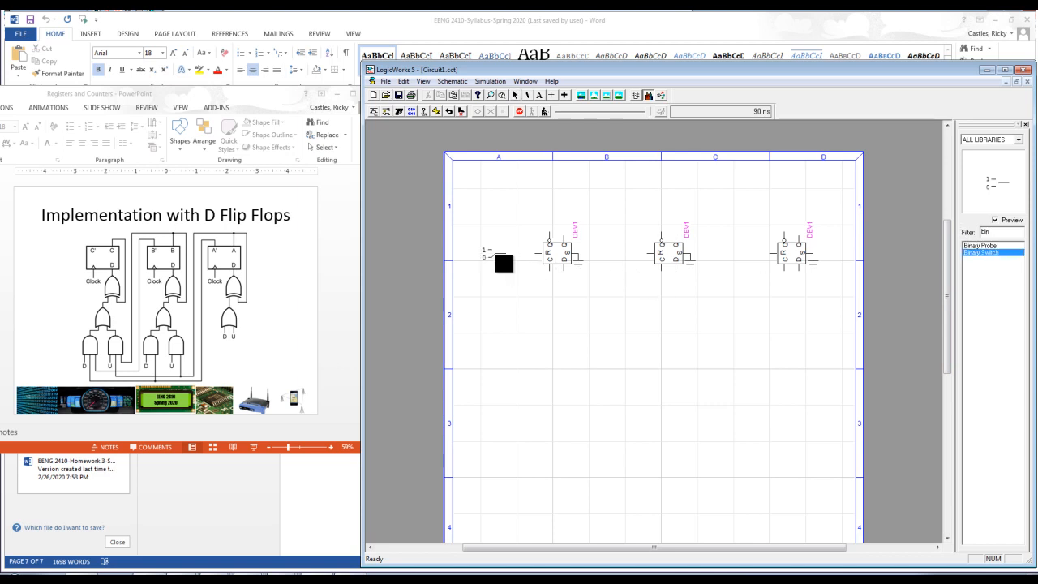
{"action": "left_click", "coordinate": [501, 265]}
{"action": "key", "text": "Escape"}
{"action": "right_click", "coordinate": [489, 256]}
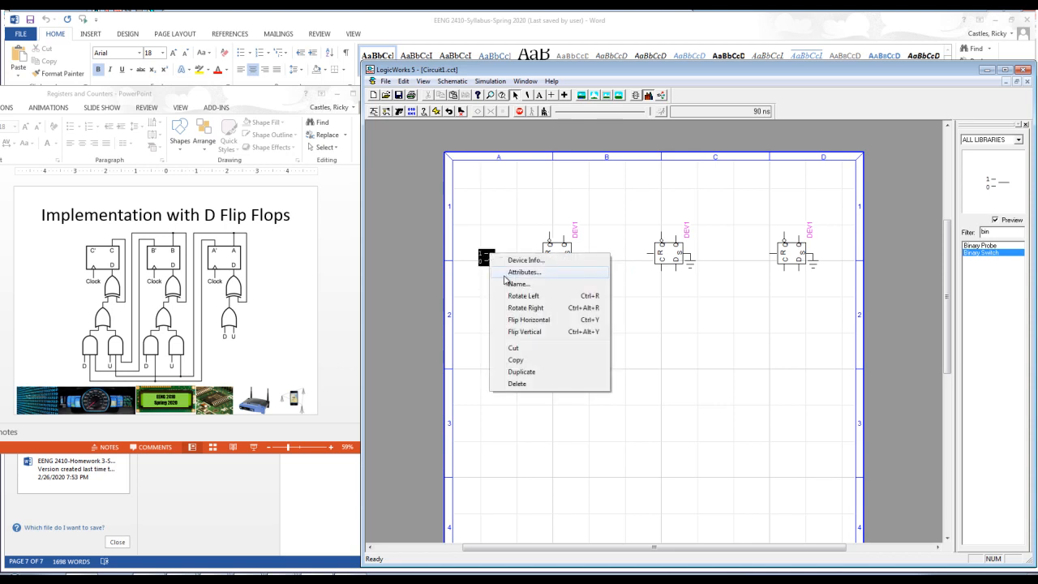
{"action": "left_click", "coordinate": [506, 284]}
{"action": "type", "text": "Reset"}
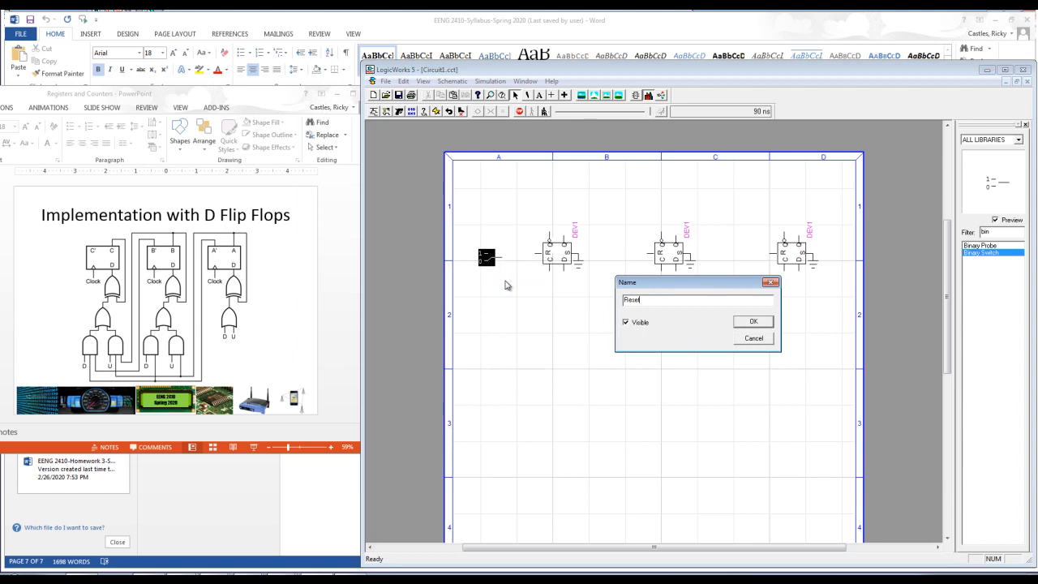
{"action": "left_click", "coordinate": [746, 323]}
{"action": "left_click", "coordinate": [569, 361]}
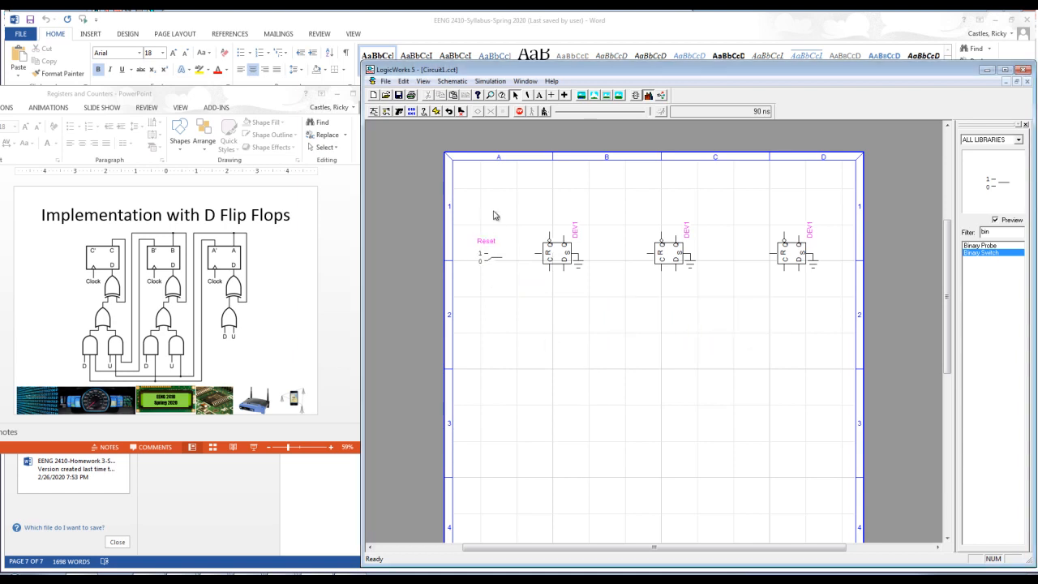
Wire the Reset switch to the R pins of all three flip-flops, routing the shared line below them
{"action": "left_click", "coordinate": [551, 95]}
{"action": "mouse_move", "coordinate": [499, 256]}
{"action": "left_mouse_down"}
{"action": "mouse_move", "coordinate": [535, 253]}
{"action": "mouse_move", "coordinate": [536, 313]}
{"action": "mouse_move", "coordinate": [646, 293]}
{"action": "mouse_move", "coordinate": [640, 256]}
{"action": "left_mouse_up"}
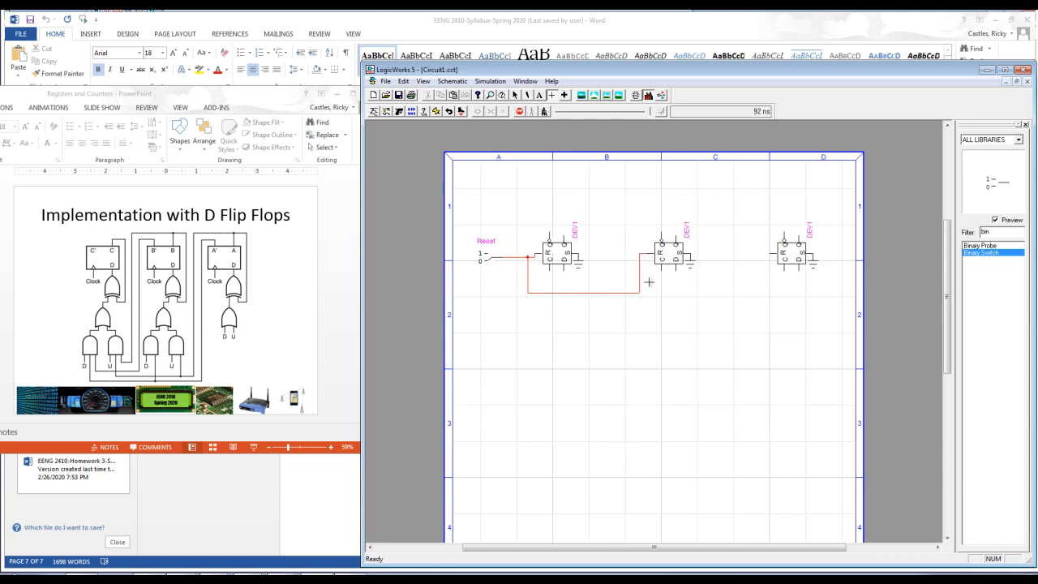
{"action": "left_click_drag", "start_coordinate": [640, 292], "coordinate": [759, 287]}
{"action": "mouse_move", "coordinate": [760, 287]}
{"action": "left_mouse_down"}
{"action": "mouse_move", "coordinate": [760, 247]}
{"action": "mouse_move", "coordinate": [760, 260]}
{"action": "left_mouse_up"}
Attach a Binary Probe to the non-inverted Q output of each of the three flip-flops
{"action": "left_click", "coordinate": [996, 246]}
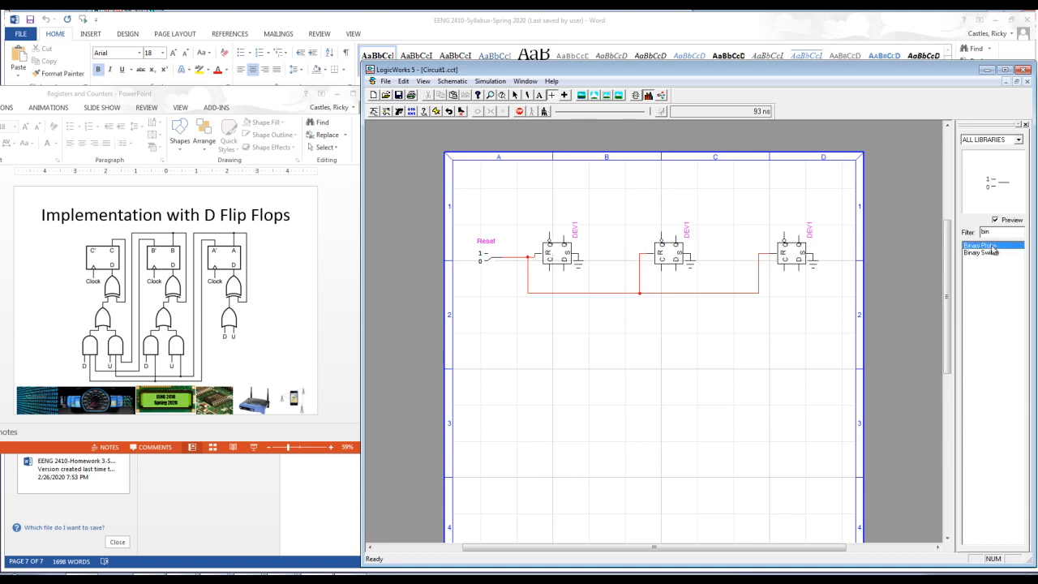
{"action": "left_click", "coordinate": [806, 235]}
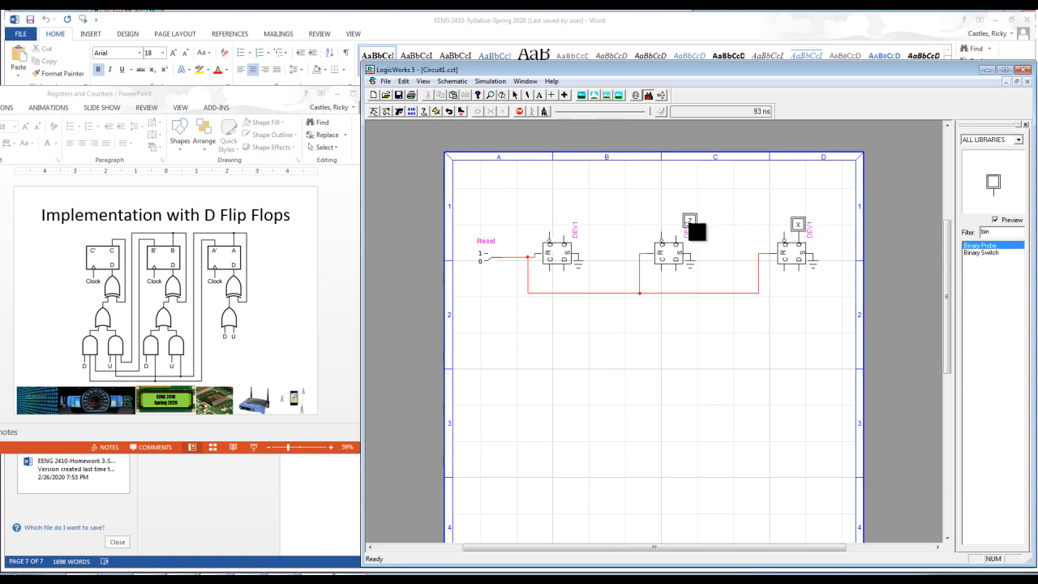
{"action": "left_click", "coordinate": [681, 230]}
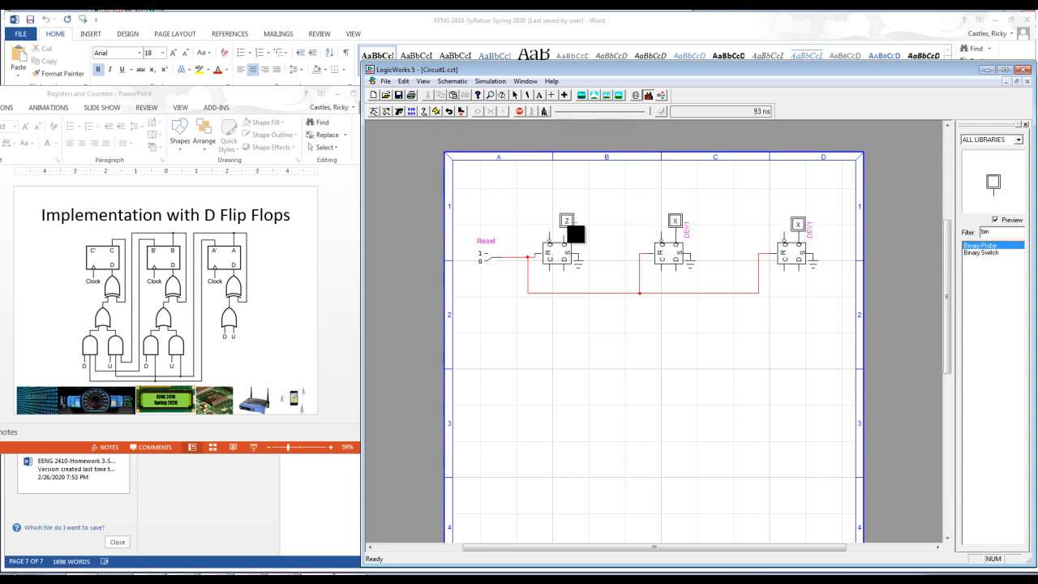
{"action": "left_click", "coordinate": [571, 235]}
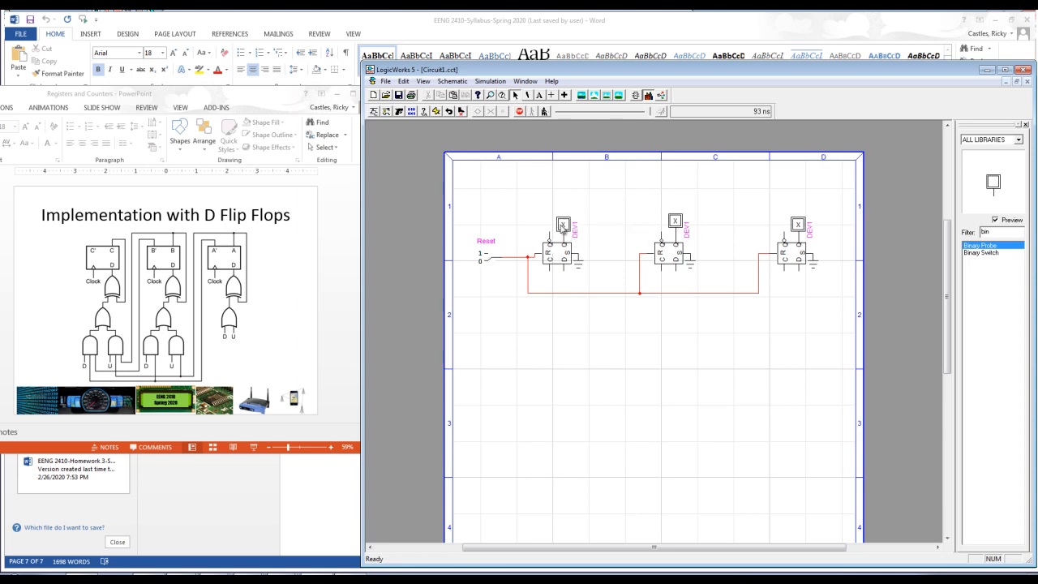
Move the three binary probes up in line near the sheet's upper edge, keeping them wired to the Q outputs
{"action": "left_click_drag", "start_coordinate": [561, 198], "coordinate": [562, 185]}
{"action": "left_click_drag", "start_coordinate": [673, 225], "coordinate": [674, 187]}
{"action": "left_click_drag", "start_coordinate": [800, 230], "coordinate": [798, 188]}
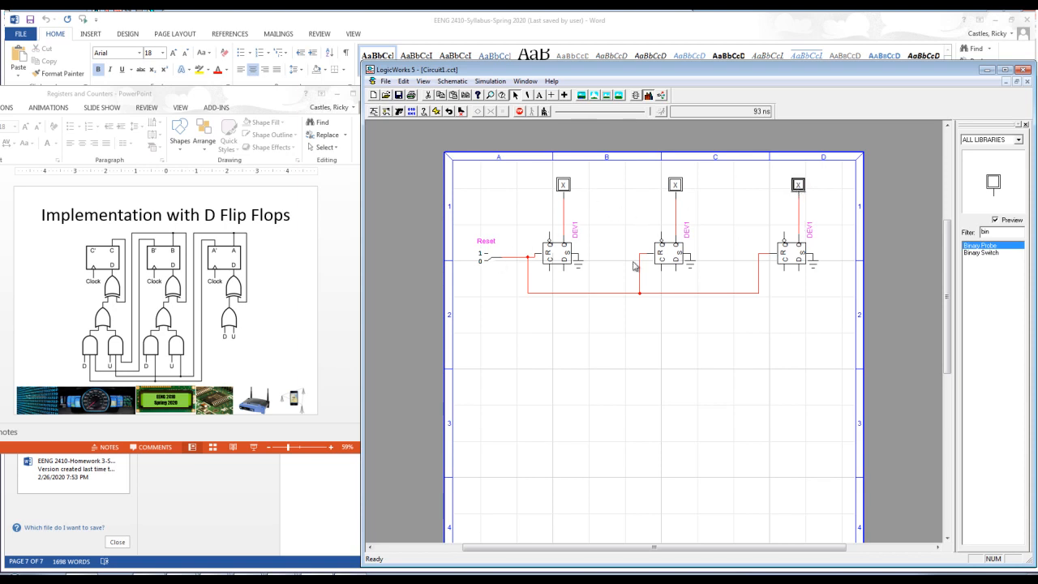
Name the three binary probes "C", "B" and "A", from the first flip-flop to the third
{"action": "right_click", "coordinate": [567, 185]}
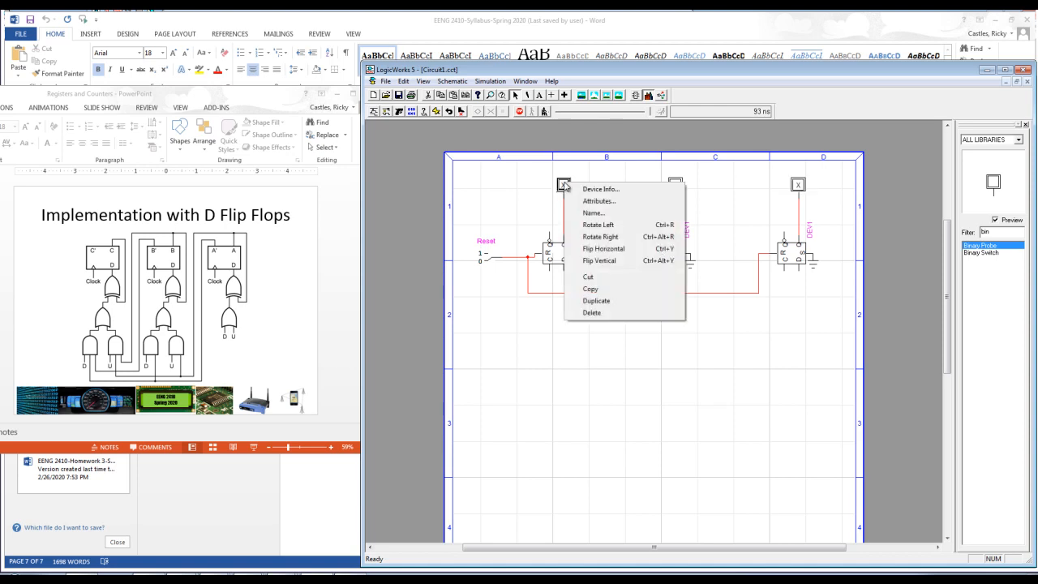
{"action": "left_click", "coordinate": [588, 213]}
{"action": "type", "text": "C"}
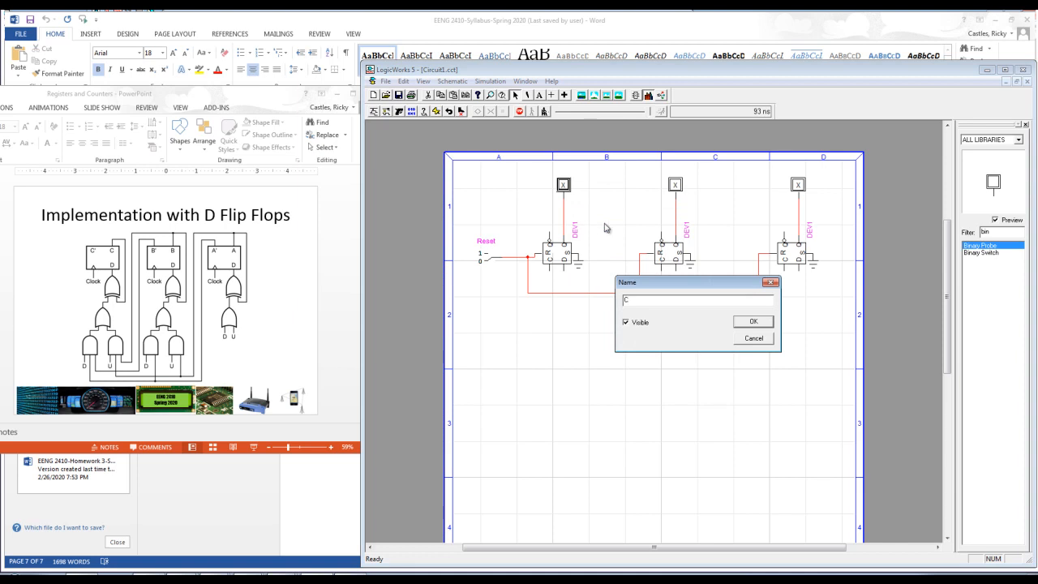
{"action": "left_click", "coordinate": [754, 323]}
{"action": "right_click", "coordinate": [676, 186]}
{"action": "left_click", "coordinate": [693, 219]}
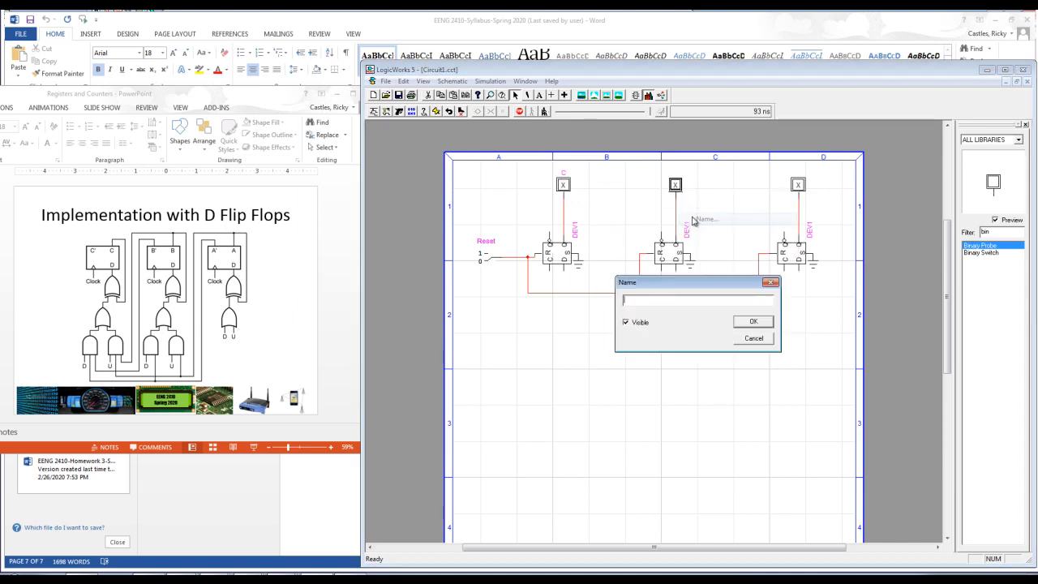
{"action": "left_click", "coordinate": [744, 321]}
{"action": "right_click", "coordinate": [800, 193]}
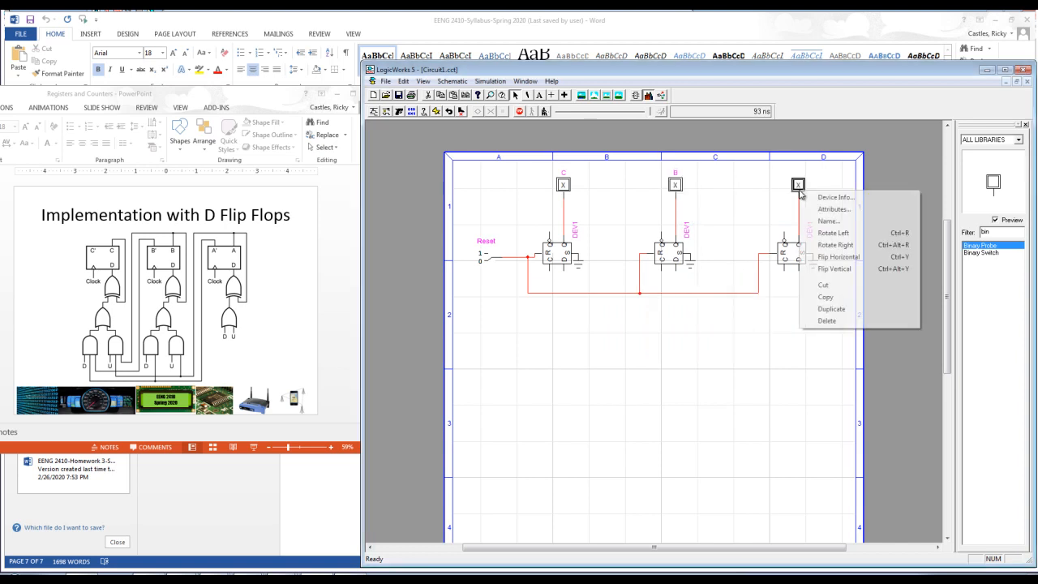
{"action": "left_click", "coordinate": [817, 221]}
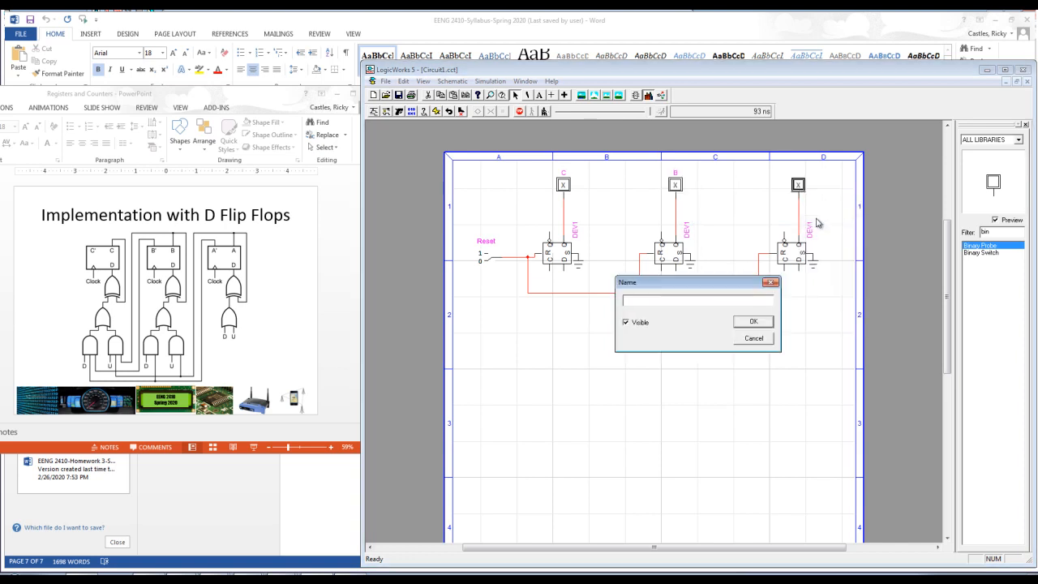
{"action": "type", "text": "A"}
{"action": "left_click", "coordinate": [754, 322]}
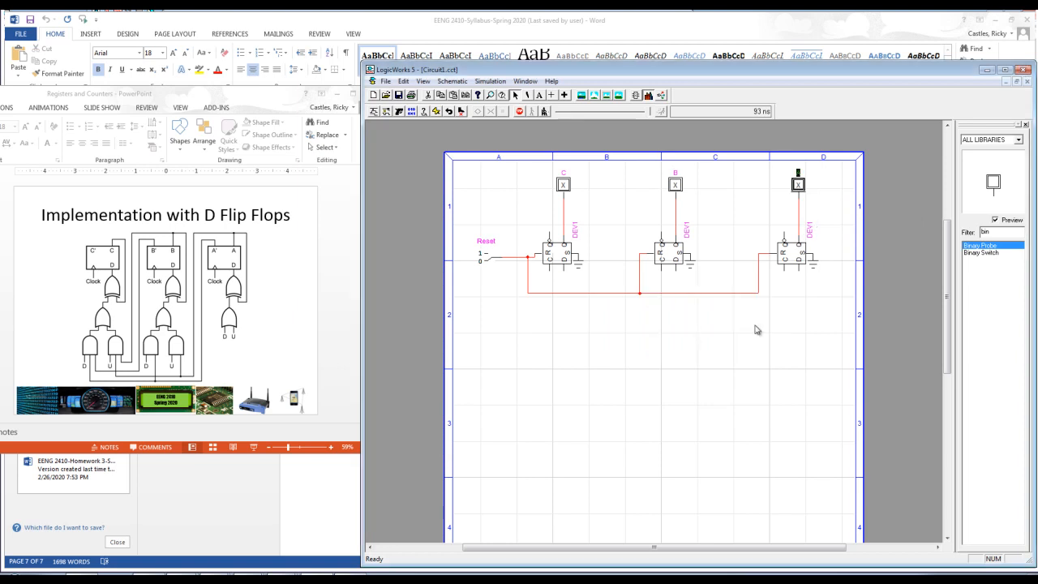
{"action": "left_click", "coordinate": [720, 357]}
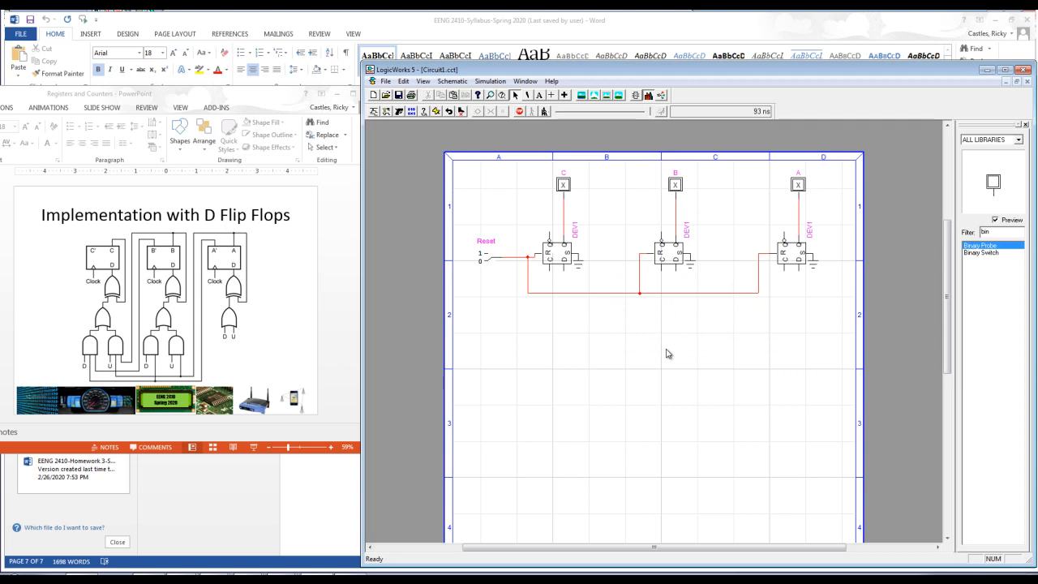
Place three more binary switches in a column below the Reset switch
{"action": "double_click", "coordinate": [983, 252]}
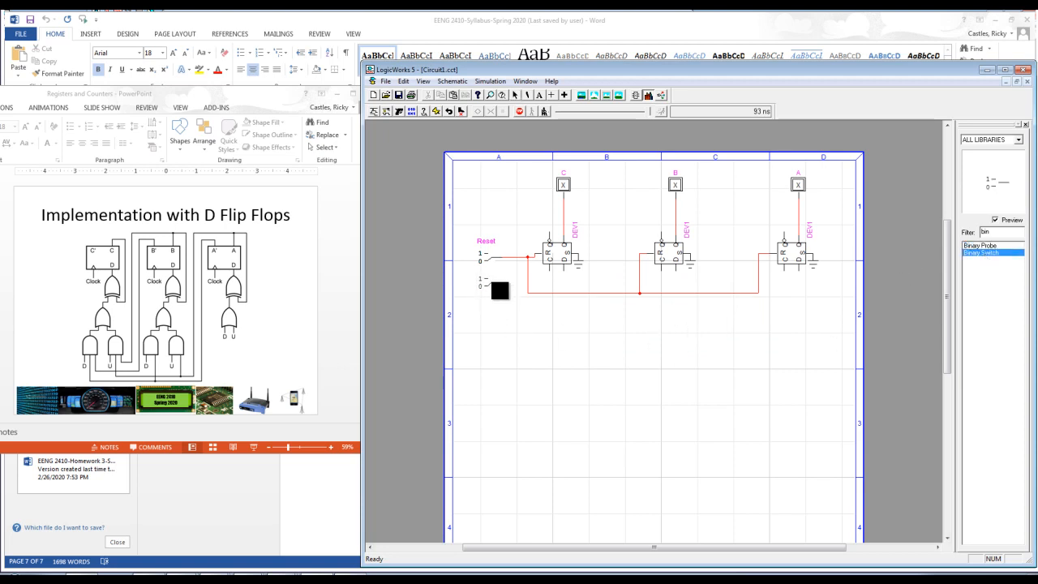
{"action": "left_click", "coordinate": [501, 290]}
{"action": "left_click", "coordinate": [501, 316]}
{"action": "left_click", "coordinate": [500, 340]}
{"action": "key", "text": "Escape"}
Name the three new switches "Clk", "U" and "D", working down the column
{"action": "right_click", "coordinate": [488, 284]}
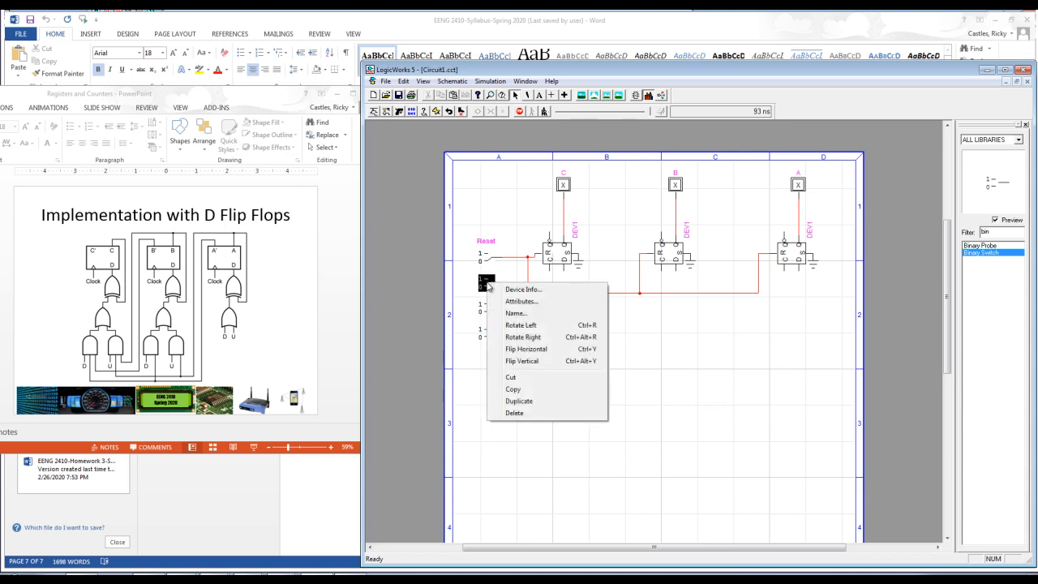
{"action": "left_click", "coordinate": [511, 313]}
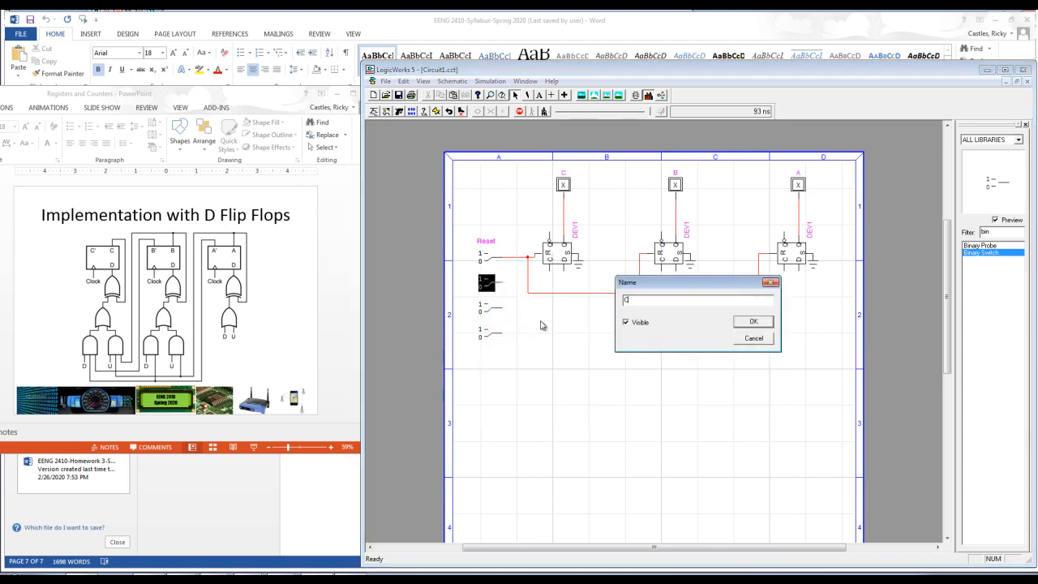
{"action": "type", "text": "Clk"}
{"action": "left_click", "coordinate": [759, 323]}
{"action": "right_click", "coordinate": [493, 312]}
{"action": "left_click", "coordinate": [512, 340]}
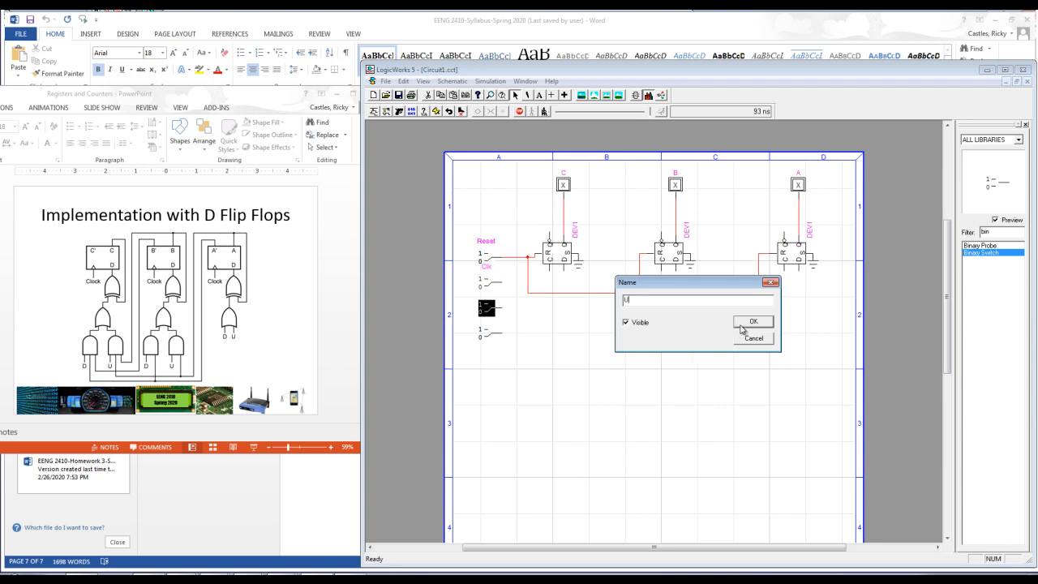
{"action": "left_click", "coordinate": [744, 325]}
{"action": "right_click", "coordinate": [489, 334]}
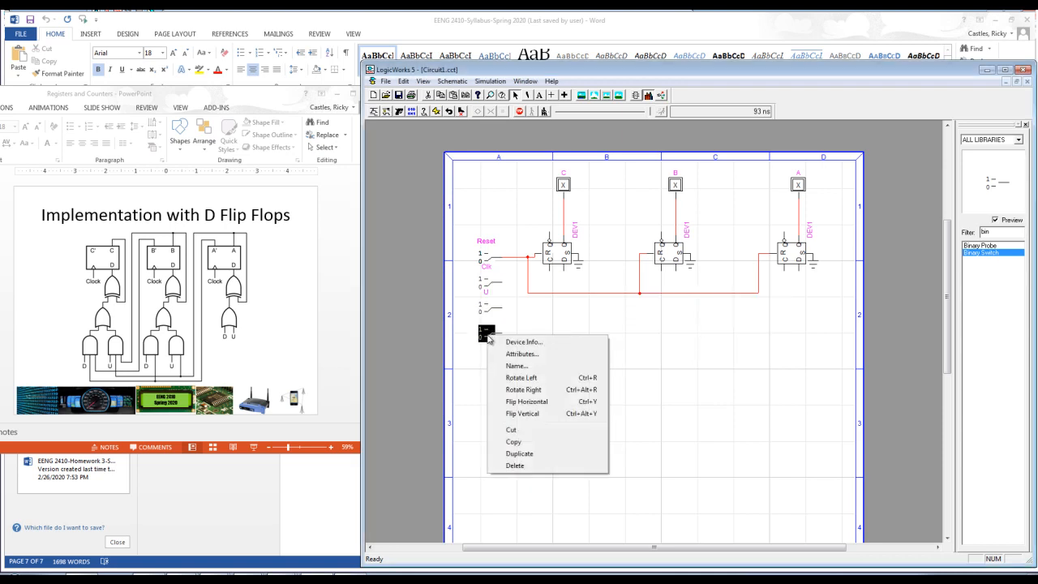
{"action": "left_click", "coordinate": [503, 362]}
{"action": "type", "text": "D"}
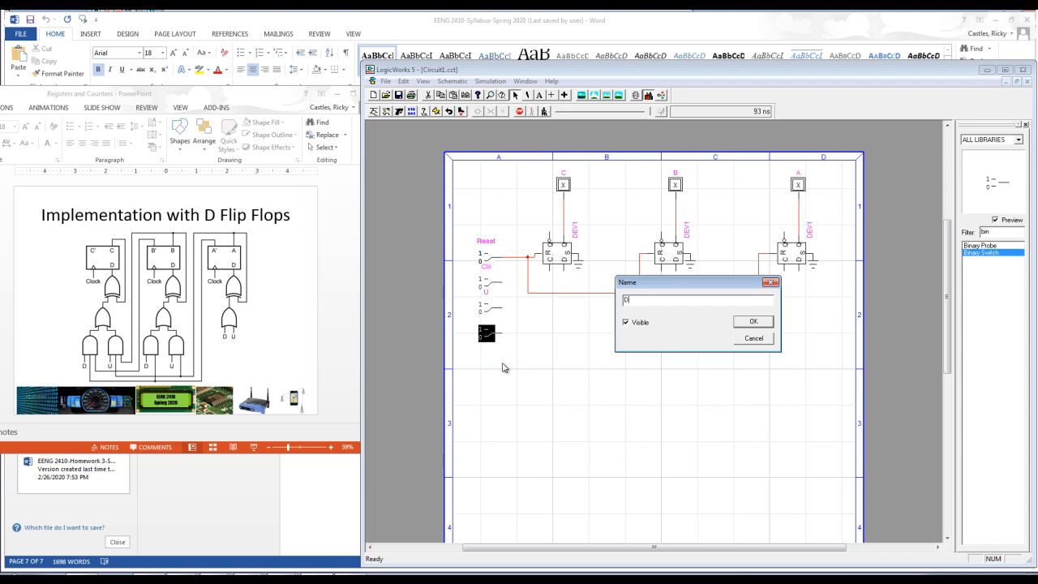
{"action": "left_click", "coordinate": [753, 323]}
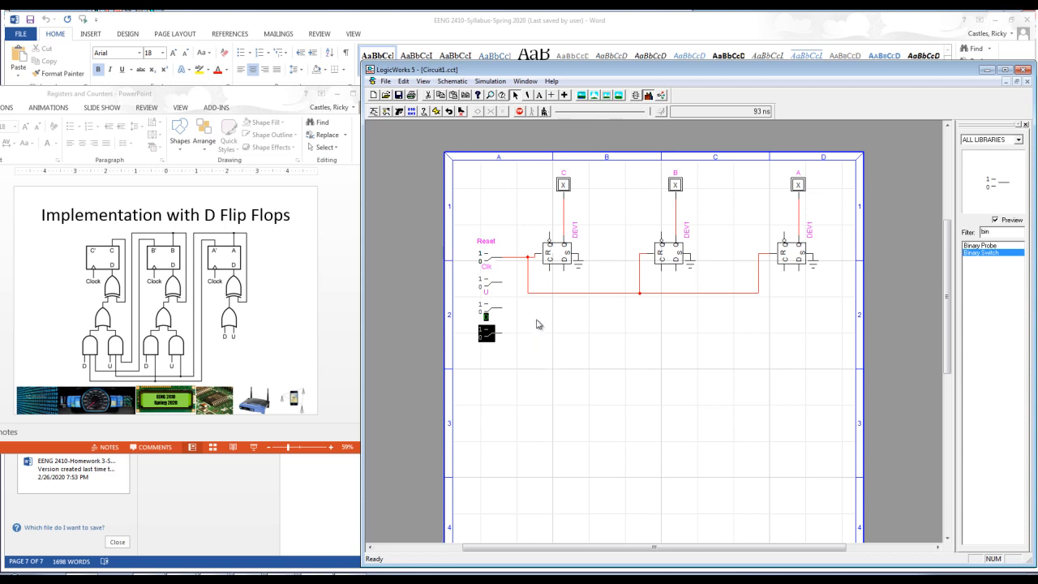
{"action": "left_click", "coordinate": [537, 321]}
Wire the Clk switch to the C pins of all three flip-flops and skip the auto-save until next time
{"action": "left_click", "coordinate": [551, 95]}
{"action": "left_click_drag", "start_coordinate": [500, 282], "coordinate": [548, 277]}
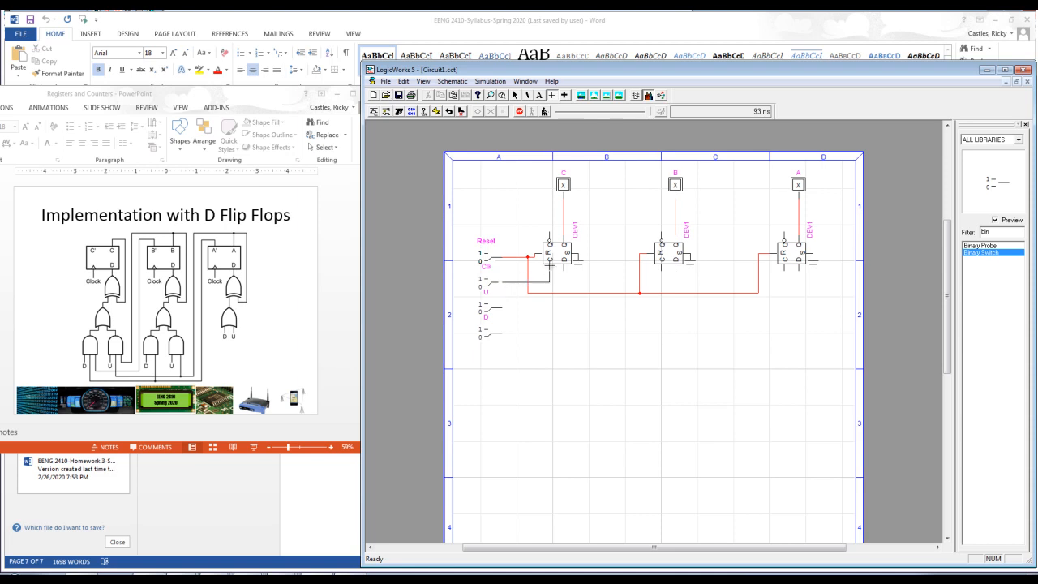
{"action": "mouse_move", "coordinate": [550, 282]}
{"action": "left_mouse_down"}
{"action": "mouse_move", "coordinate": [661, 284]}
{"action": "mouse_move", "coordinate": [661, 265]}
{"action": "mouse_move", "coordinate": [770, 284]}
{"action": "mouse_move", "coordinate": [785, 279]}
{"action": "mouse_move", "coordinate": [785, 268]}
{"action": "left_mouse_up"}
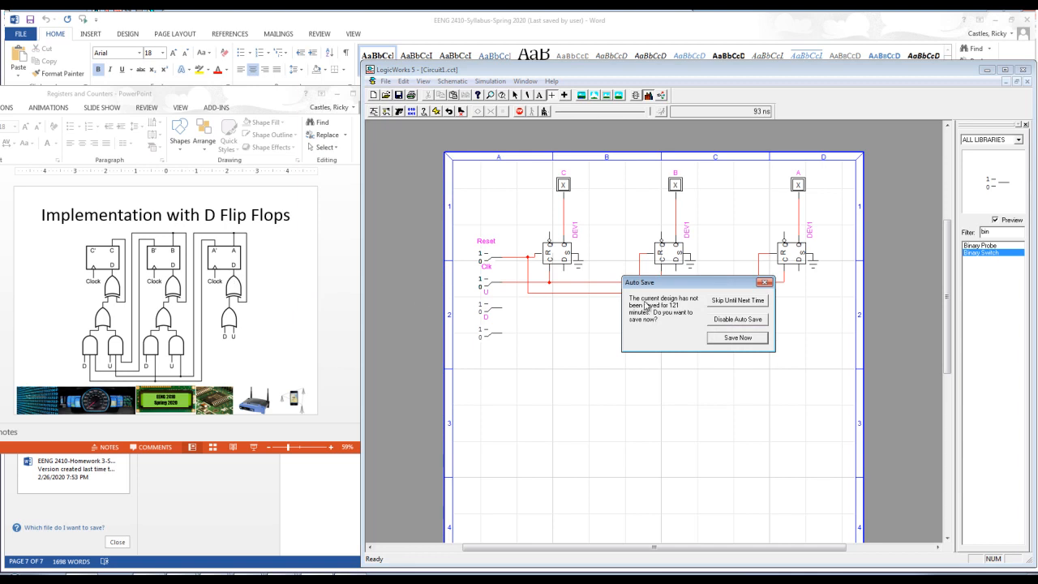
{"action": "left_click", "coordinate": [717, 300]}
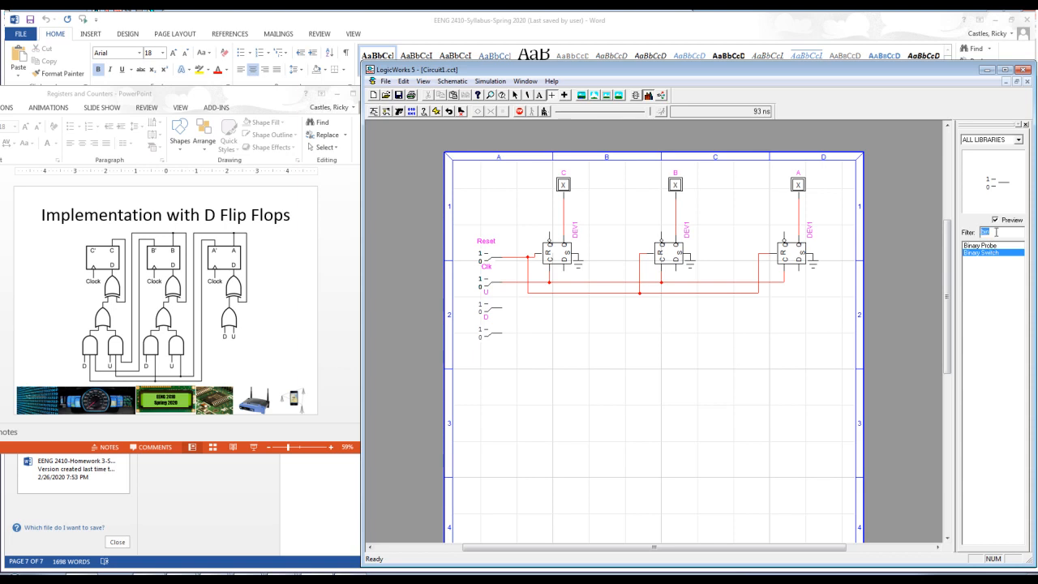
Filter the parts library for "xor" and place one two-input xor_2 gate below flip-flop A
{"action": "type", "text": "r"}
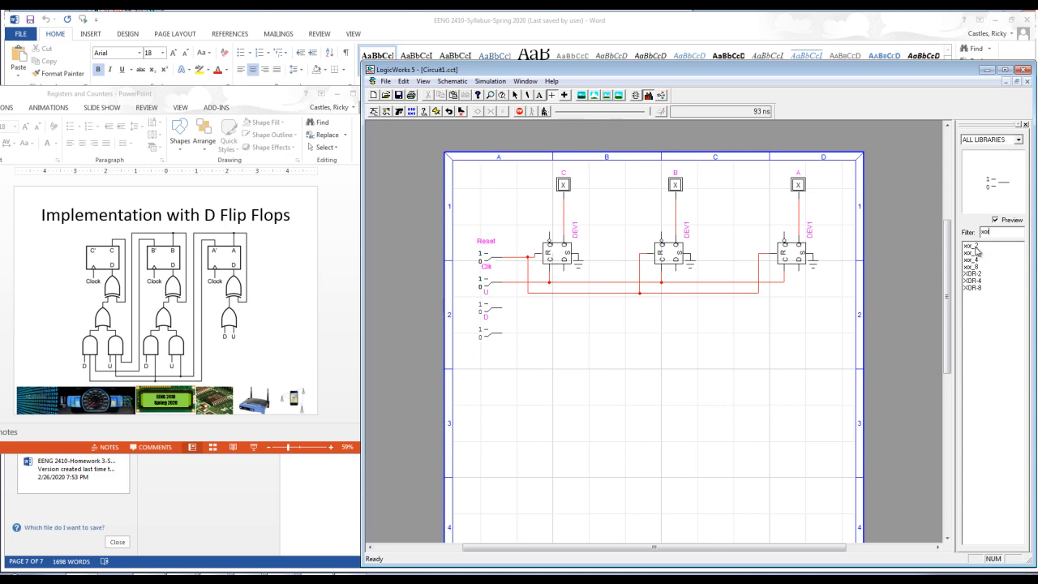
{"action": "left_click", "coordinate": [975, 247]}
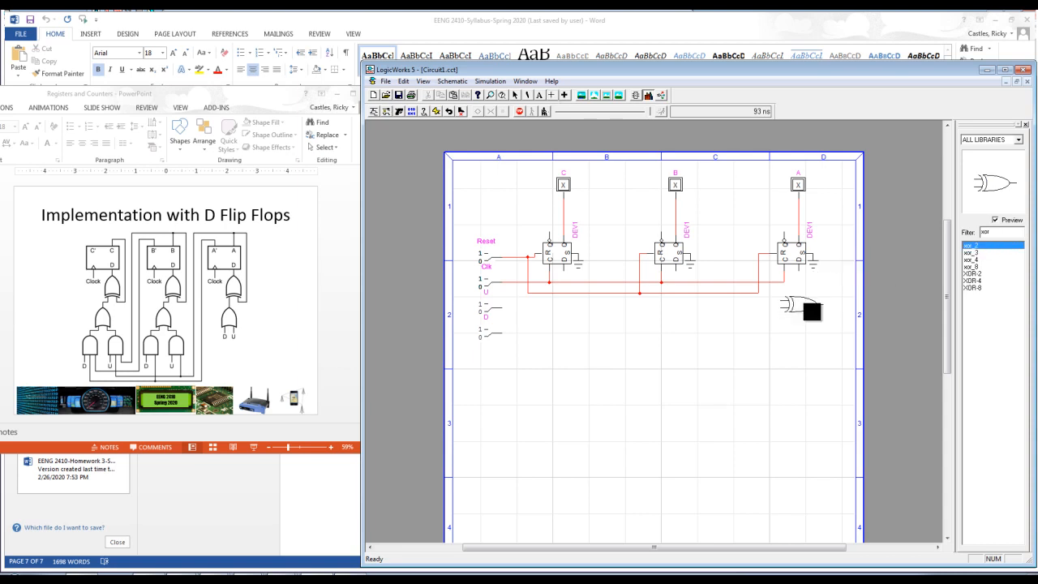
{"action": "left_click", "coordinate": [799, 326]}
{"action": "key", "text": "Escape"}
Rotate the XOR gate left so its output faces up, and attach it to flip-flop A's D input
{"action": "right_click", "coordinate": [791, 324]}
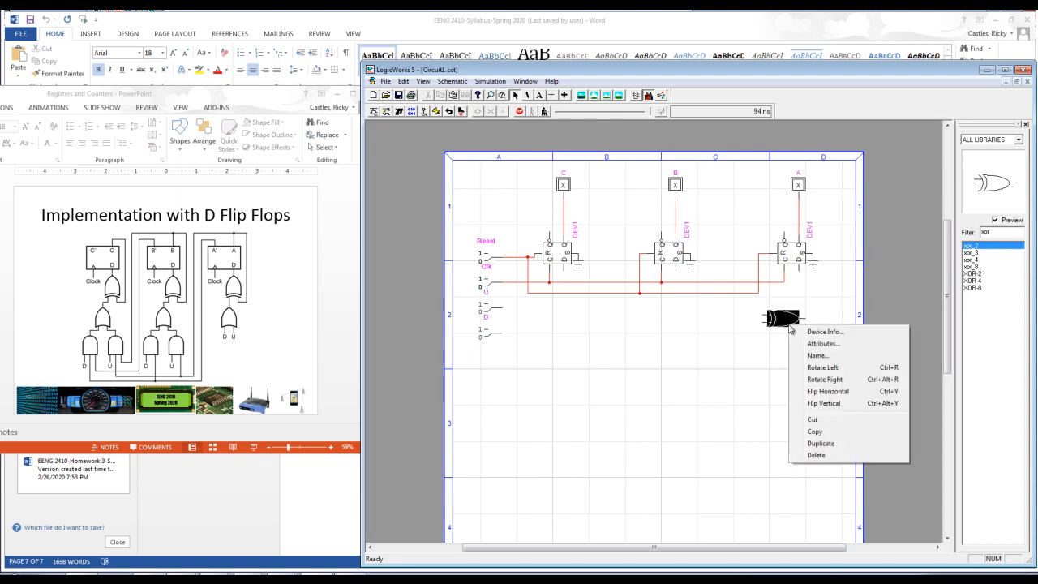
{"action": "left_click", "coordinate": [819, 368]}
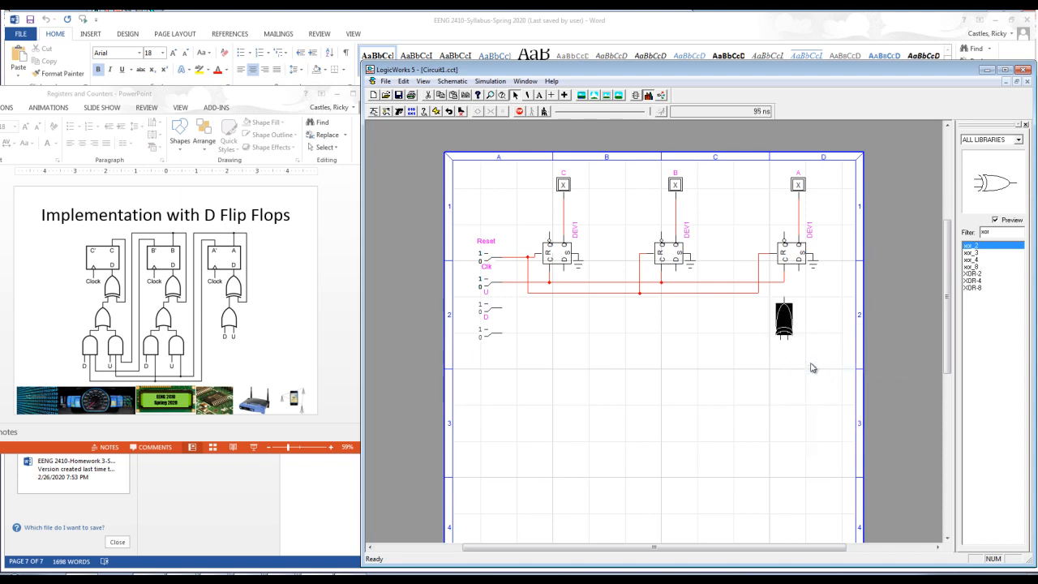
{"action": "left_click_drag", "start_coordinate": [789, 328], "coordinate": [803, 304]}
{"action": "left_click", "coordinate": [785, 354]}
{"action": "left_click", "coordinate": [799, 301]}
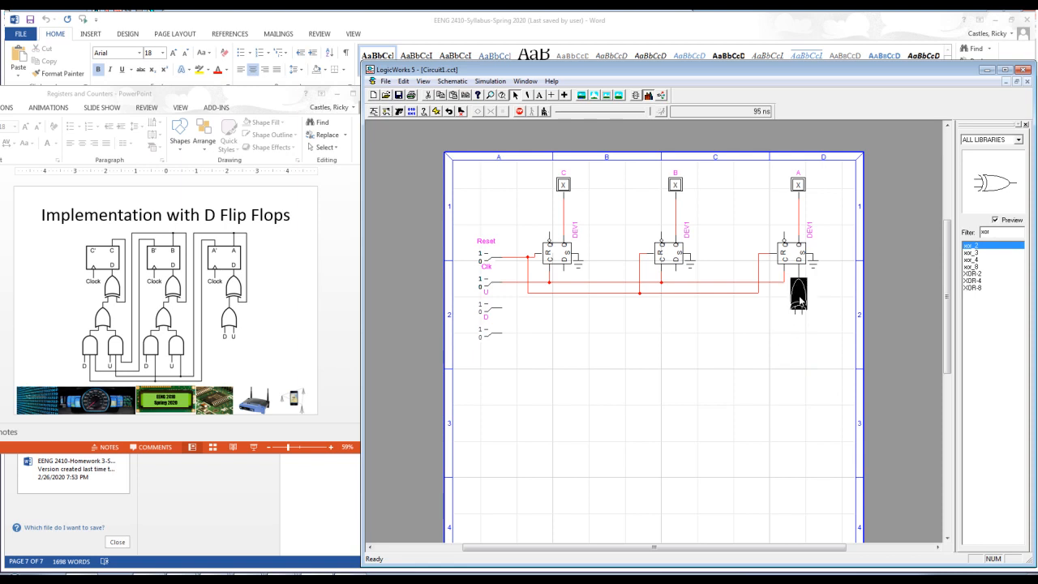
{"action": "left_click", "coordinate": [731, 366]}
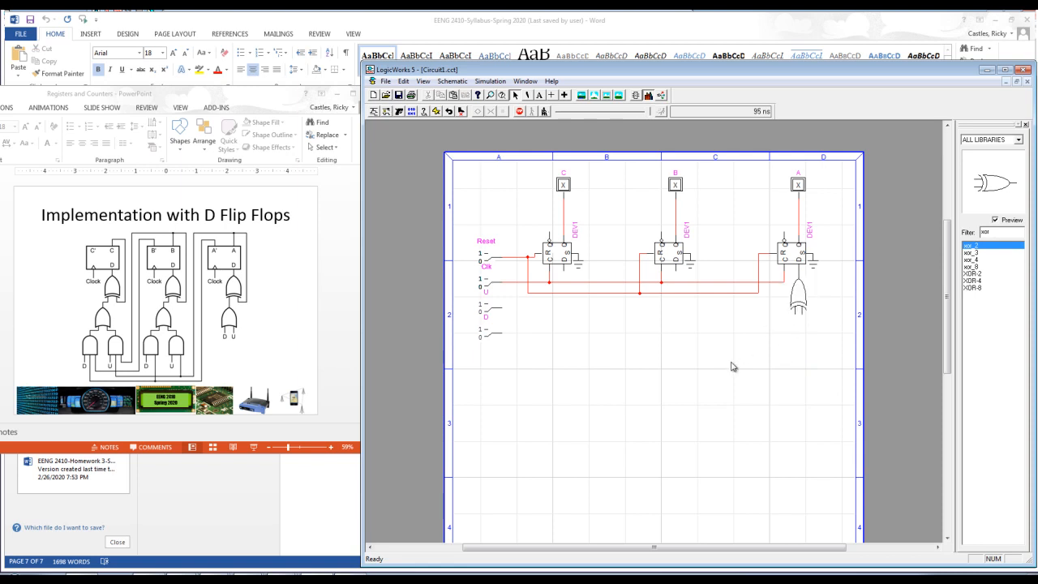
Paste copies of the rotated XOR gate onto the D inputs of flip-flops B and C
{"action": "key", "text": "ctrl+v"}
{"action": "left_click", "coordinate": [686, 307]}
{"action": "left_click", "coordinate": [572, 305]}
{"action": "key", "text": "Escape"}
Move the three XOR gates down below the clock and reset lines, keeping them wired to the D inputs
{"action": "left_click_drag", "start_coordinate": [567, 304], "coordinate": [571, 336]}
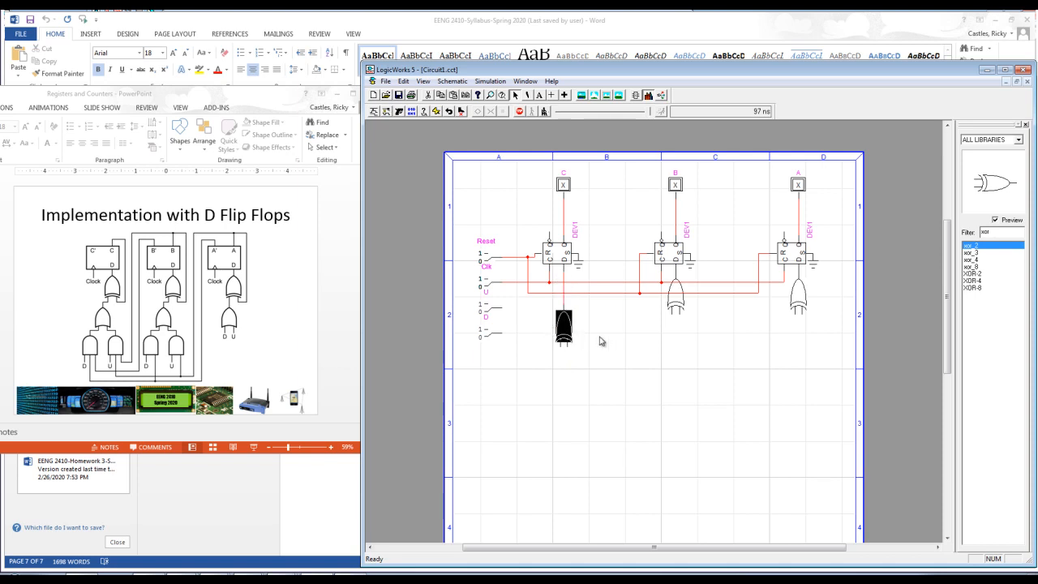
{"action": "left_click_drag", "start_coordinate": [680, 308], "coordinate": [682, 344]}
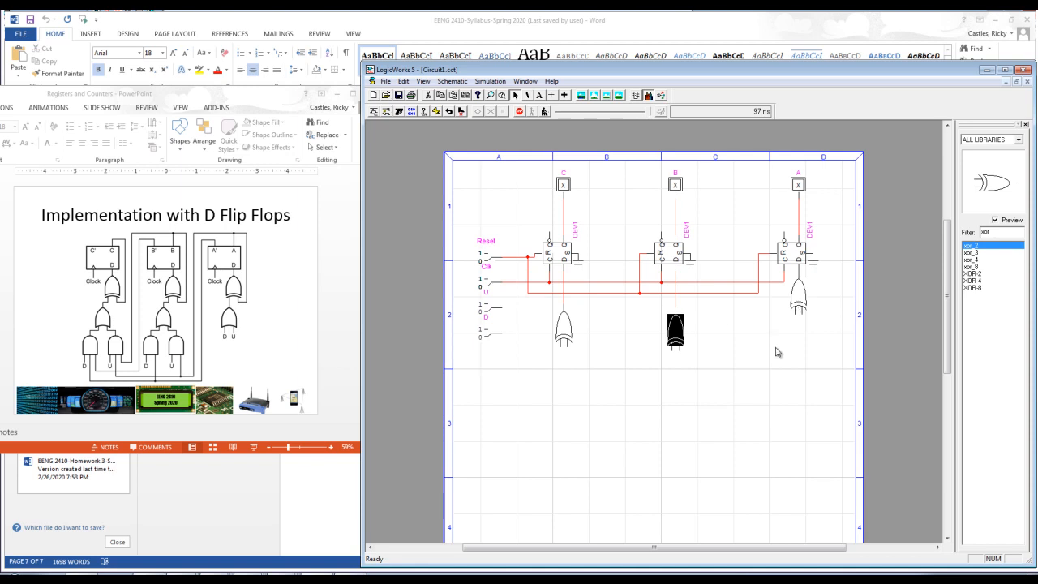
{"action": "left_click_drag", "start_coordinate": [800, 305], "coordinate": [800, 341]}
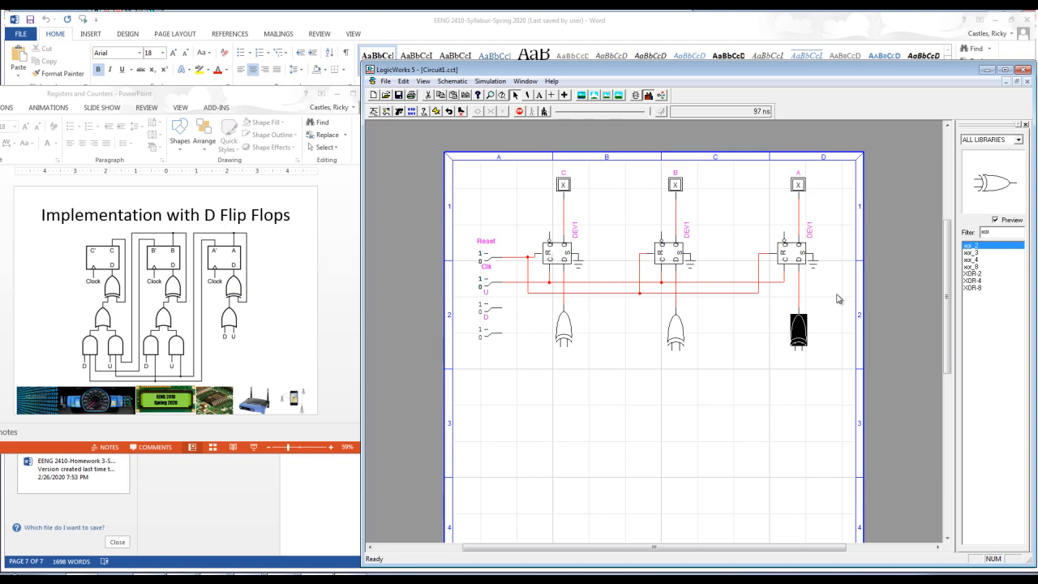
Filter the parts library for "or" and place an or_2 gate beneath flip-flop A's XOR gate, feeding its first input
{"action": "left_click_drag", "start_coordinate": [997, 232], "coordinate": [968, 234]}
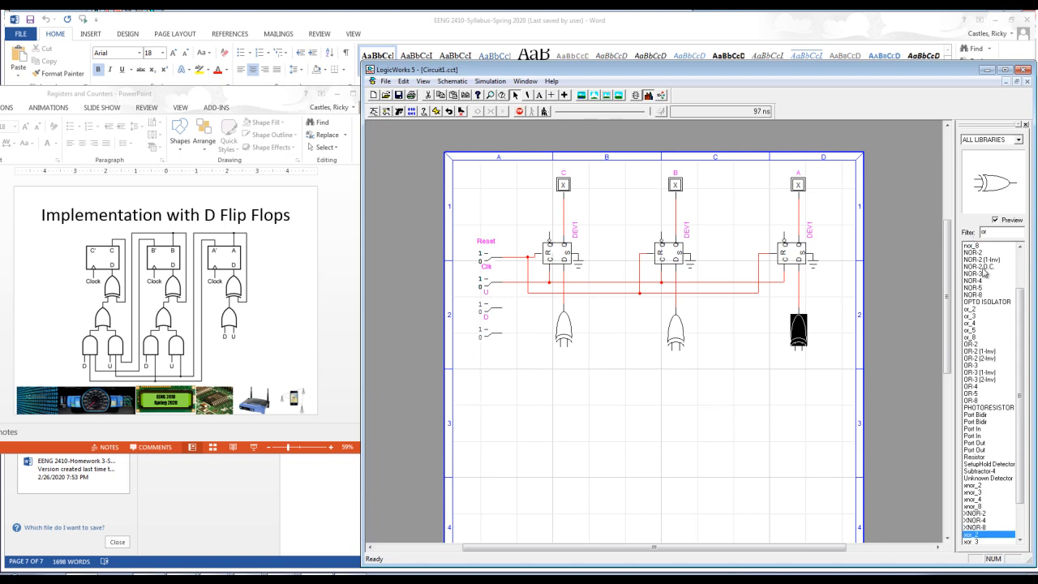
{"action": "left_click", "coordinate": [972, 312]}
{"action": "left_click", "coordinate": [974, 316]}
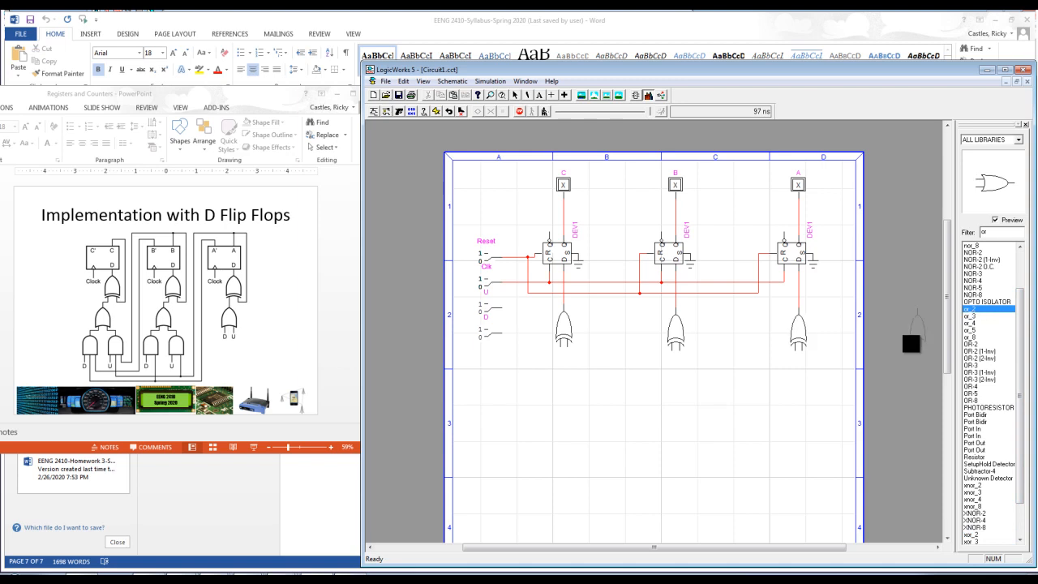
{"action": "left_click", "coordinate": [805, 382]}
{"action": "key", "text": "Escape"}
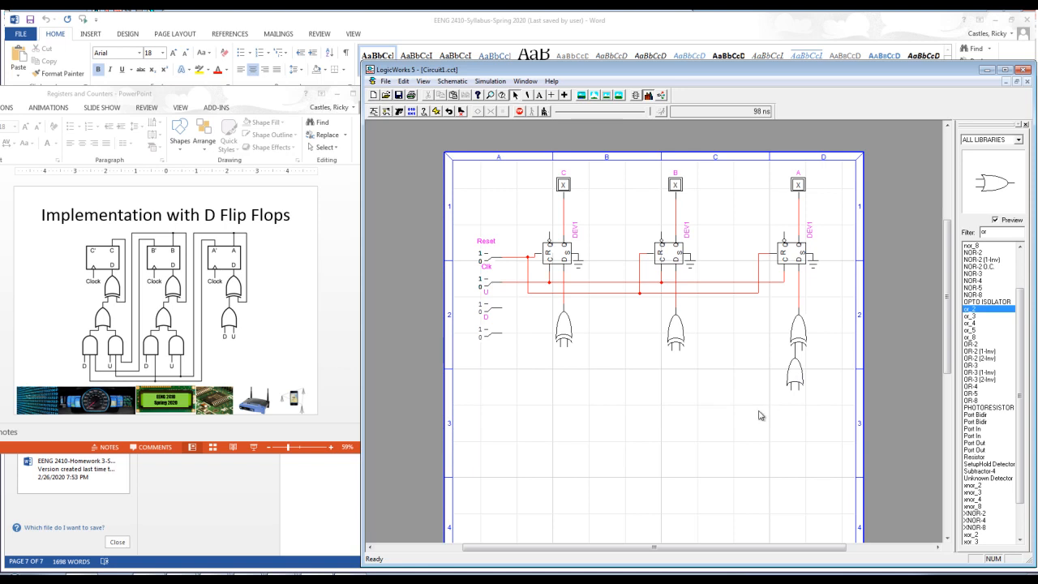
Wire flip-flop A's Q output around to the second input of its XOR gate
{"action": "left_click", "coordinate": [552, 95]}
{"action": "left_click_drag", "start_coordinate": [799, 213], "coordinate": [839, 376]}
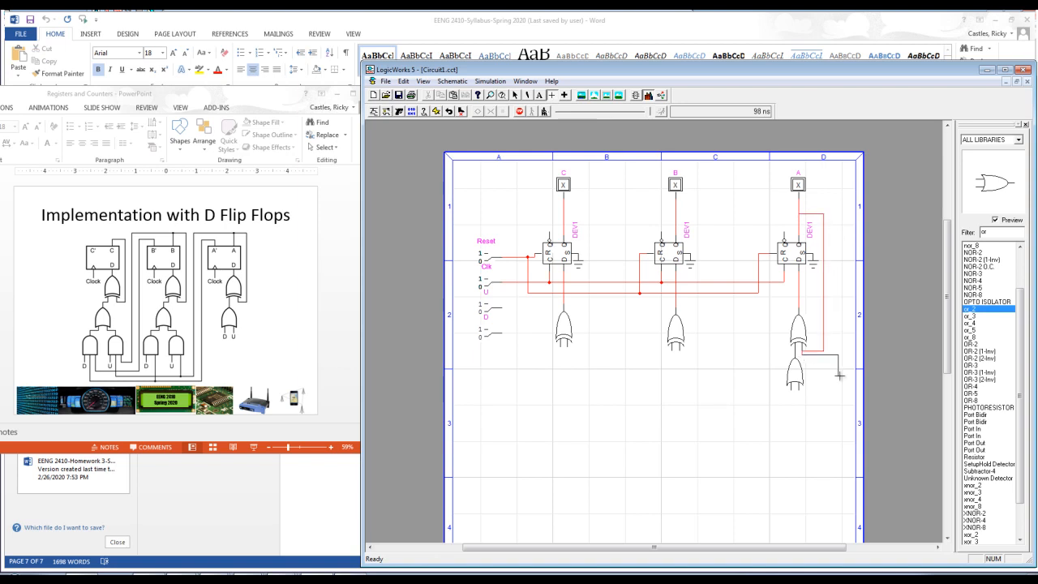
{"action": "key", "text": "Escape"}
{"action": "left_click", "coordinate": [816, 351]}
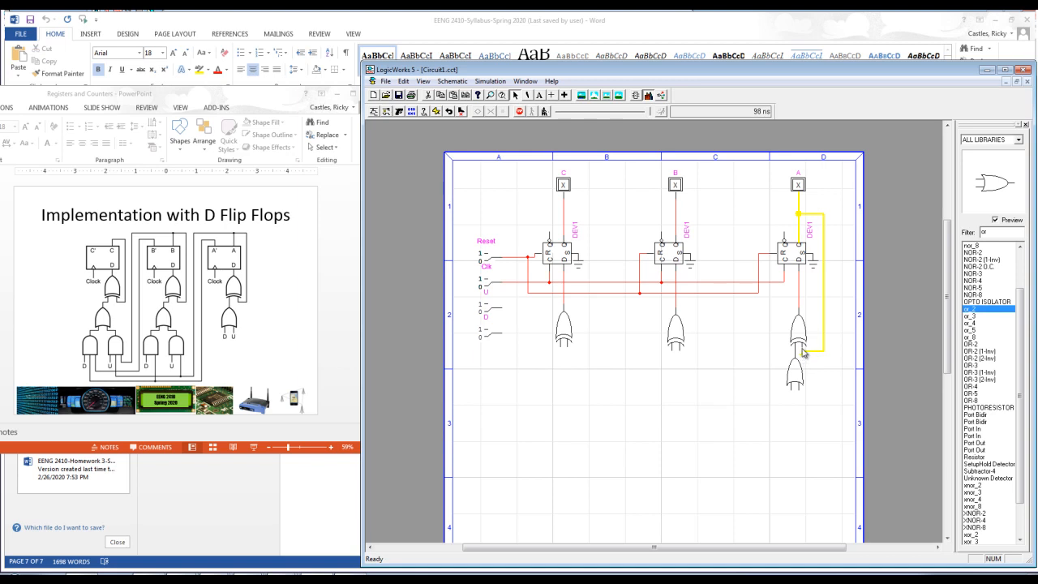
{"action": "left_click", "coordinate": [812, 366]}
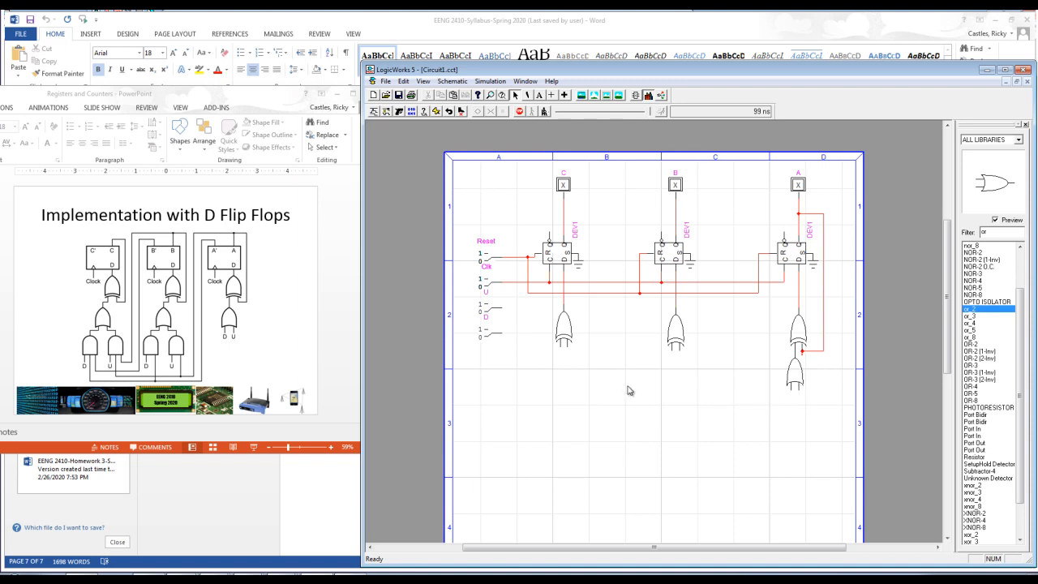
Wire the D and U switches to the two inputs of the OR gate under flip-flop A
{"action": "left_click", "coordinate": [552, 96]}
{"action": "mouse_move", "coordinate": [501, 332]}
{"action": "left_mouse_down"}
{"action": "mouse_move", "coordinate": [512, 410]}
{"action": "mouse_move", "coordinate": [799, 408]}
{"action": "left_mouse_up"}
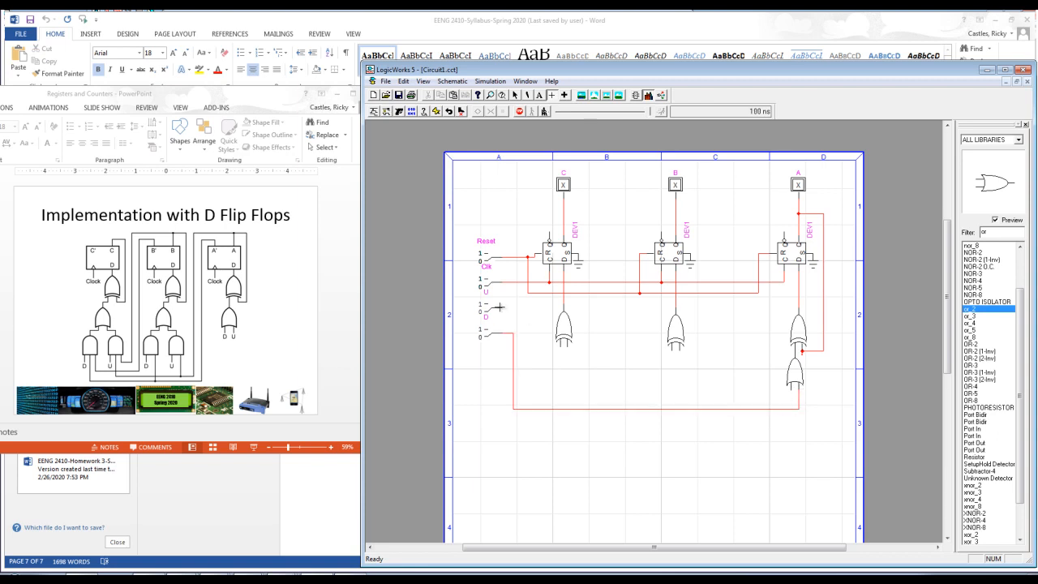
{"action": "mouse_move", "coordinate": [499, 307]}
{"action": "left_mouse_down"}
{"action": "mouse_move", "coordinate": [522, 334]}
{"action": "mouse_move", "coordinate": [522, 397]}
{"action": "mouse_move", "coordinate": [764, 402]}
{"action": "mouse_move", "coordinate": [793, 389]}
{"action": "left_mouse_up"}
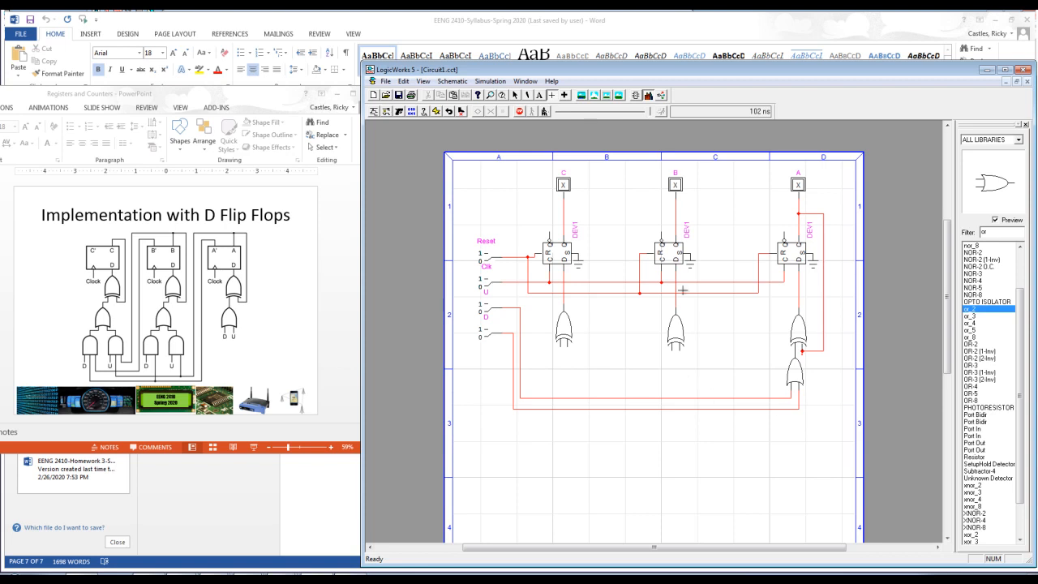
Wire flip-flop B's Q output back to its XOR gate and place an or_2 gate beneath that XOR gate
{"action": "mouse_move", "coordinate": [675, 215]}
{"action": "left_mouse_down"}
{"action": "mouse_move", "coordinate": [696, 215]}
{"action": "mouse_move", "coordinate": [705, 267]}
{"action": "mouse_move", "coordinate": [702, 349]}
{"action": "mouse_move", "coordinate": [680, 350]}
{"action": "left_mouse_up"}
{"action": "left_click", "coordinate": [983, 313]}
{"action": "left_click", "coordinate": [679, 381]}
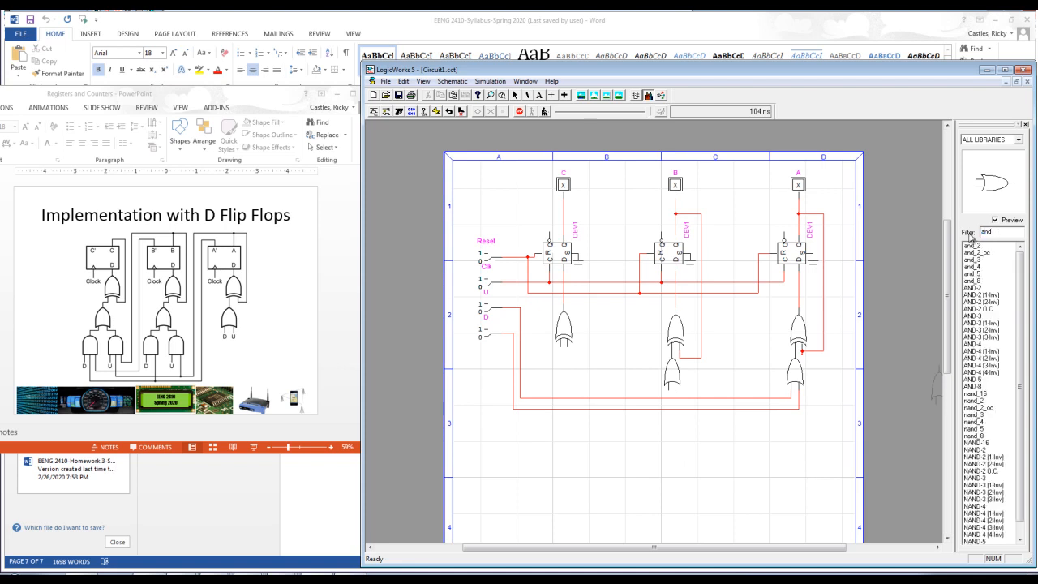
Place two and_2 gates side by side beneath flip-flop B's OR gate
{"action": "left_click", "coordinate": [976, 247]}
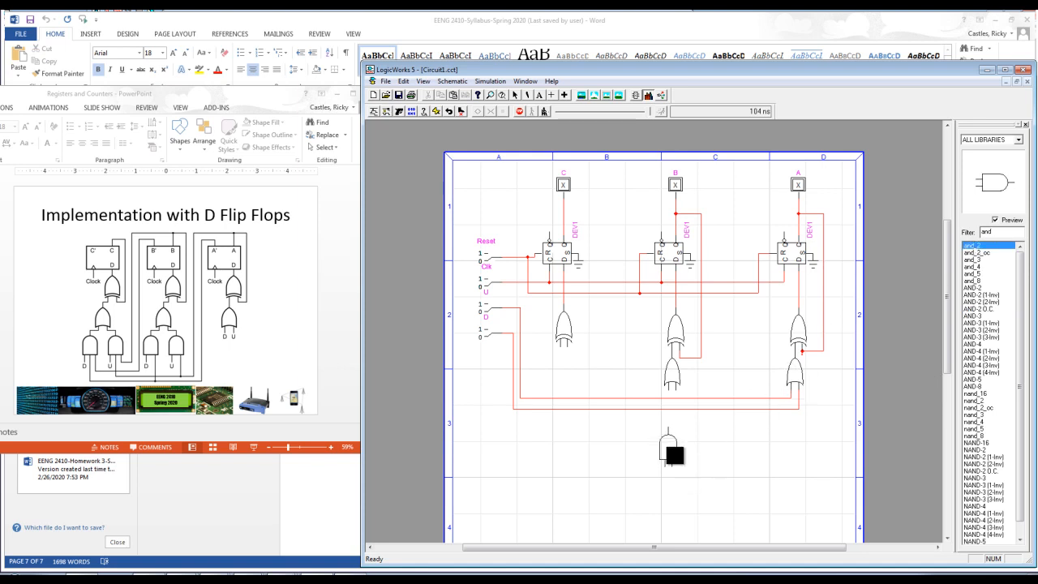
{"action": "left_click", "coordinate": [667, 447]}
{"action": "left_click", "coordinate": [697, 448]}
{"action": "key", "text": "Escape"}
Move the horizontal runs of the U and D lines down so they pass below flip-flop B's AND gates
{"action": "left_click_drag", "start_coordinate": [632, 411], "coordinate": [637, 472]}
{"action": "left_click_drag", "start_coordinate": [632, 400], "coordinate": [693, 412]}
{"action": "left_click", "coordinate": [726, 417]}
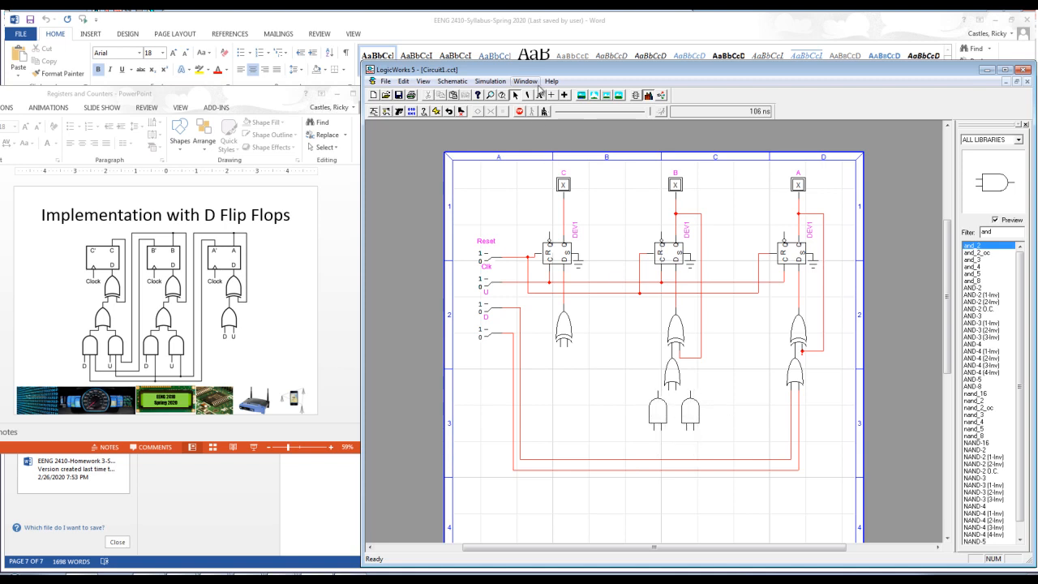
Wire flip-flop B's AND gates into its OR gate, and connect the left AND to the D line and the right AND to the U line
{"action": "left_click", "coordinate": [551, 96]}
{"action": "left_click_drag", "start_coordinate": [653, 438], "coordinate": [655, 470]}
{"action": "left_click_drag", "start_coordinate": [688, 429], "coordinate": [686, 460]}
Wire flip-flop A's inverted output to the second input of B's left AND gate and A's Q output to the right AND gate
{"action": "left_click_drag", "start_coordinate": [785, 234], "coordinate": [713, 423]}
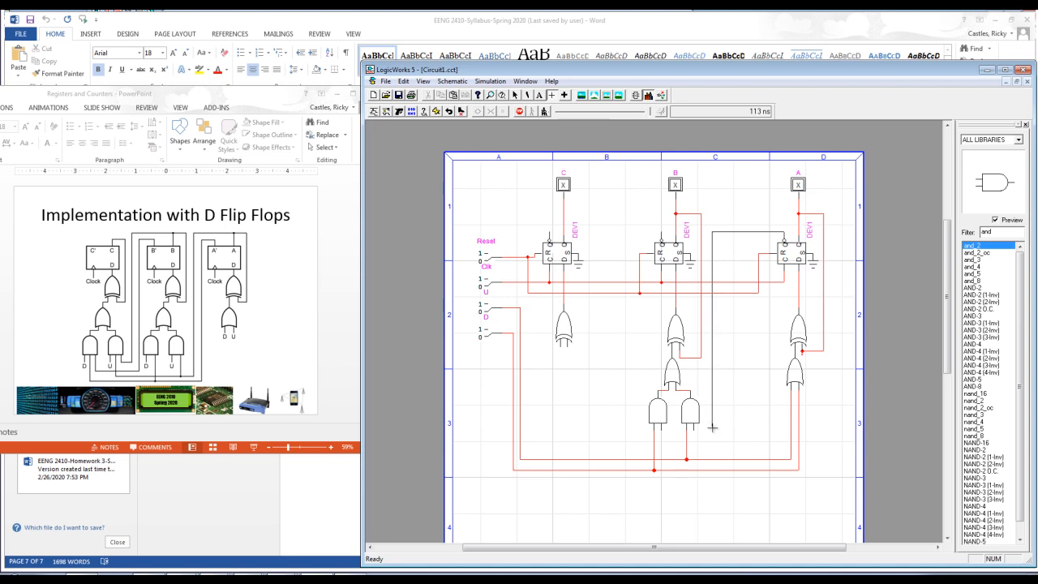
{"action": "left_click_drag", "start_coordinate": [713, 430], "coordinate": [712, 443]}
{"action": "left_click_drag", "start_coordinate": [713, 452], "coordinate": [667, 442]}
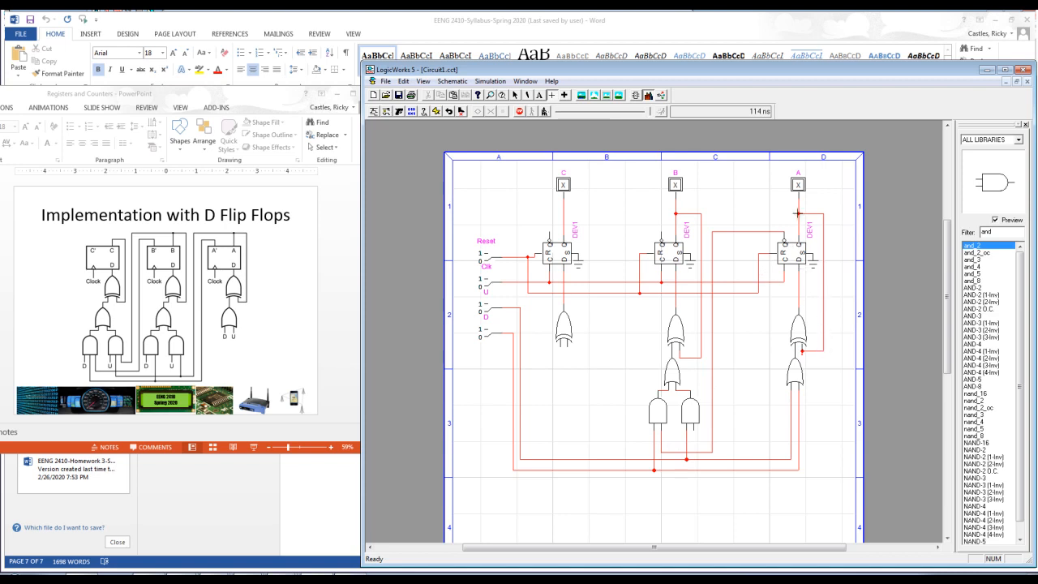
{"action": "left_click_drag", "start_coordinate": [797, 214], "coordinate": [694, 424]}
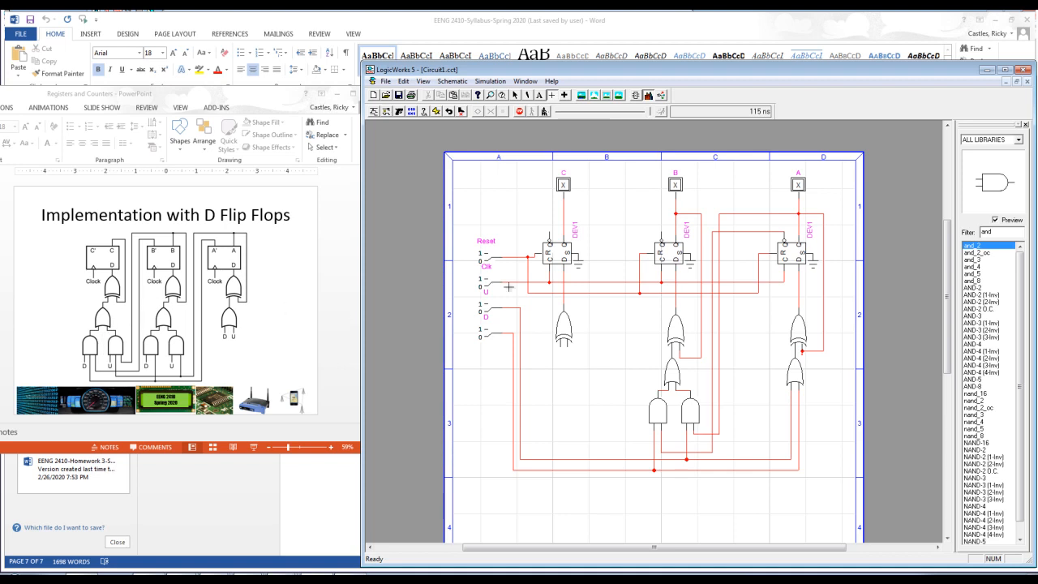
Wire flip-flop C's Q output back to its XOR gate and place an or_2 gate beneath that XOR gate
{"action": "mouse_move", "coordinate": [564, 215]}
{"action": "left_mouse_down"}
{"action": "mouse_move", "coordinate": [590, 222]}
{"action": "mouse_move", "coordinate": [591, 350]}
{"action": "mouse_move", "coordinate": [573, 350]}
{"action": "left_mouse_up"}
{"action": "left_click_drag", "start_coordinate": [568, 345], "coordinate": [568, 348]}
{"action": "left_click_drag", "start_coordinate": [1002, 231], "coordinate": [958, 242]}
{"action": "type", "text": "or"}
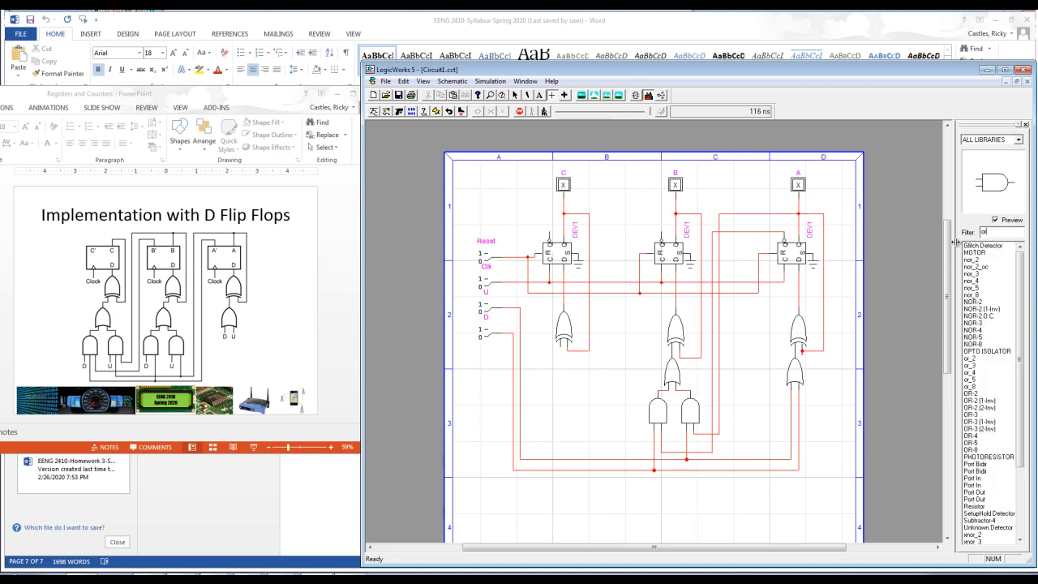
{"action": "left_click", "coordinate": [974, 358]}
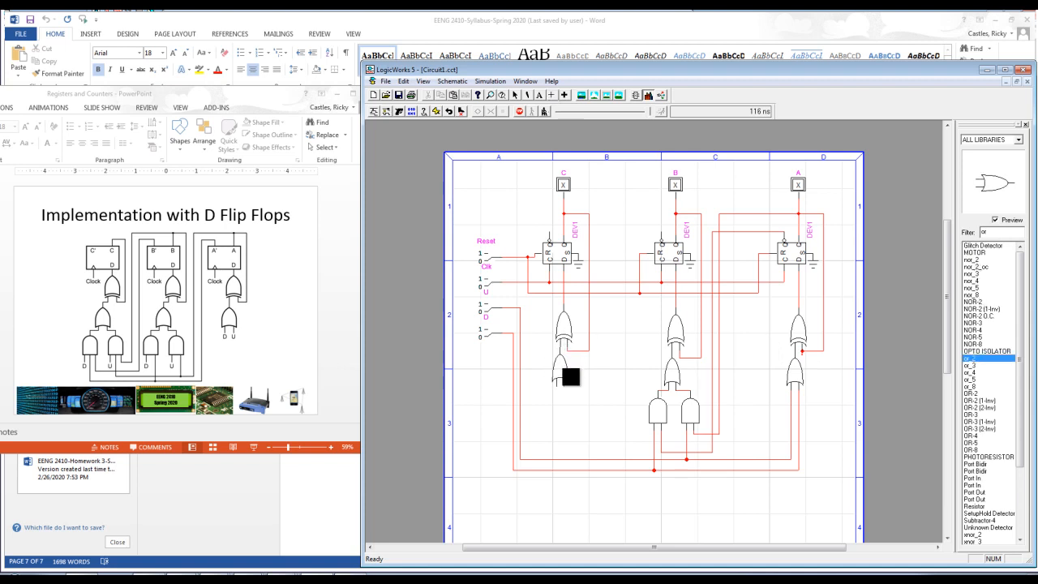
{"action": "left_click", "coordinate": [571, 376]}
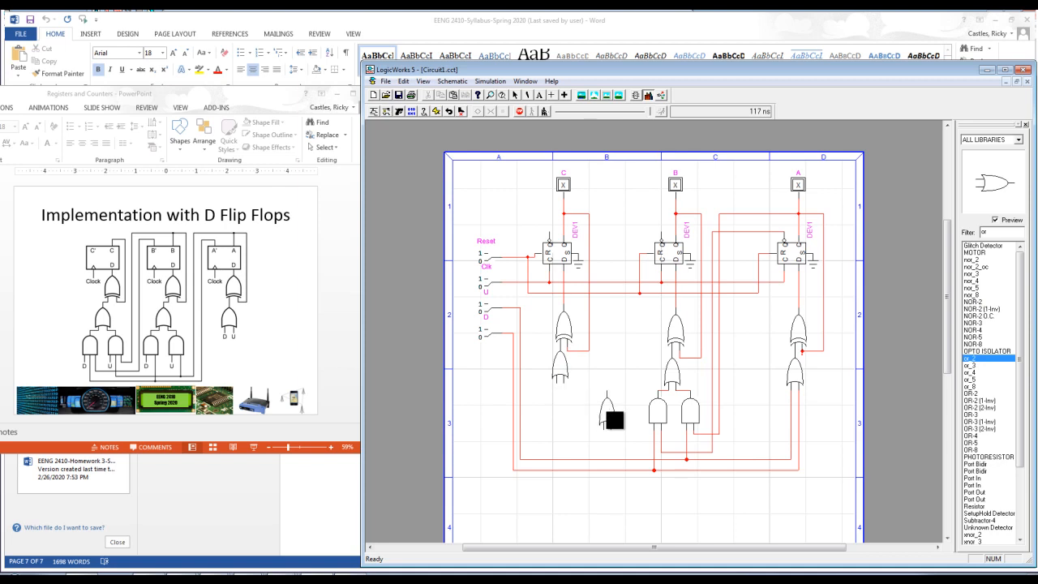
{"action": "key", "text": "Escape"}
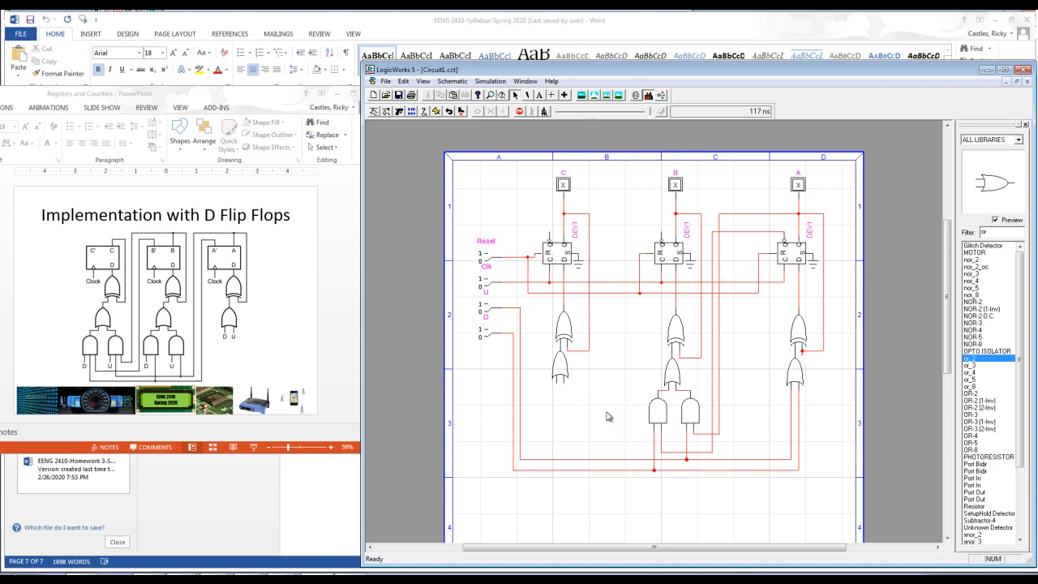
Filter the parts library for "and" and place two and_3 gates side by side beneath flip-flop C's OR gate
{"action": "left_click_drag", "start_coordinate": [990, 234], "coordinate": [978, 234]}
{"action": "type", "text": "and"}
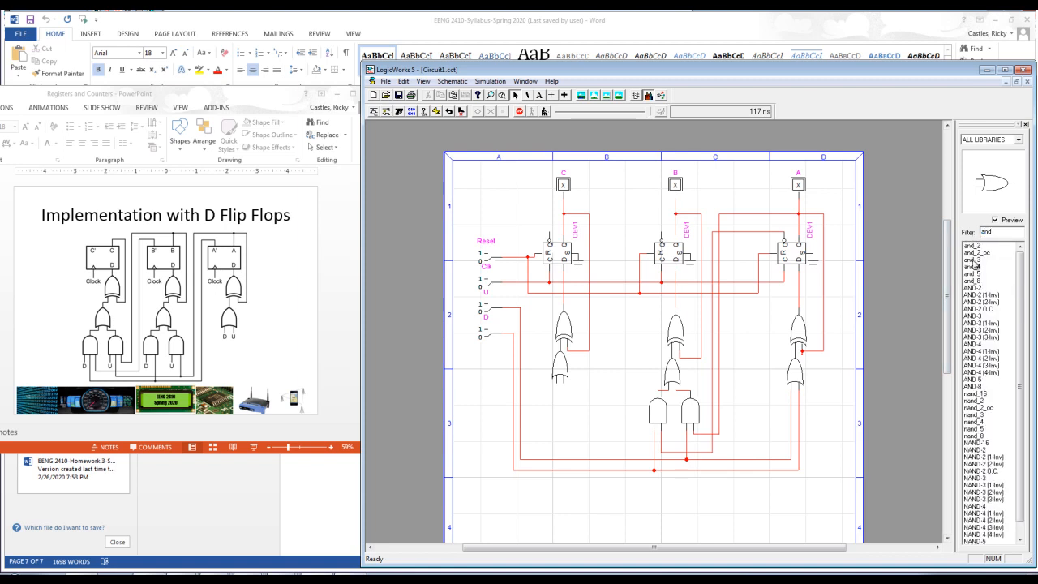
{"action": "left_click", "coordinate": [974, 259]}
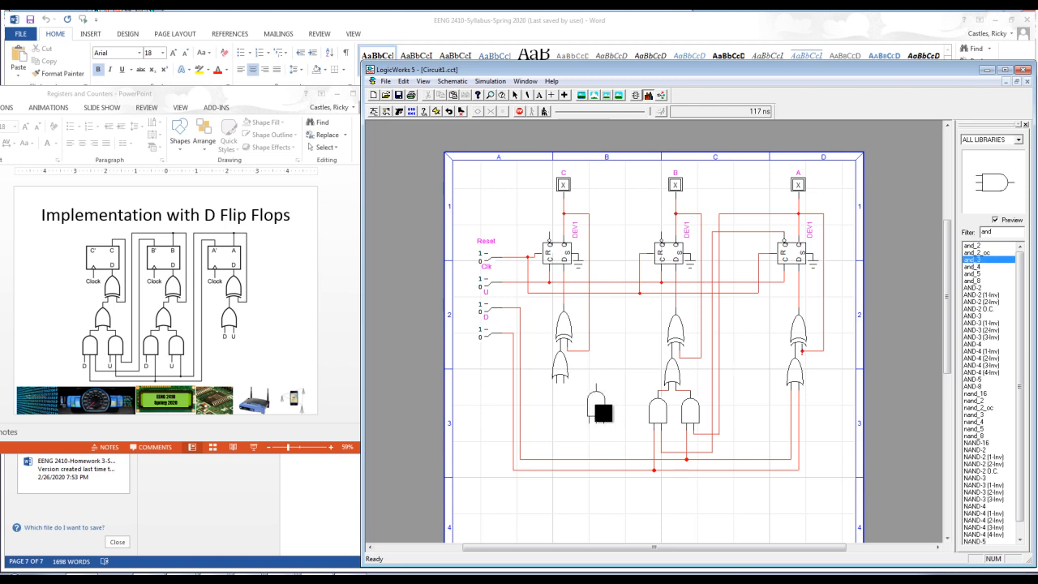
{"action": "left_click", "coordinate": [549, 419]}
{"action": "left_click", "coordinate": [585, 423]}
{"action": "key", "text": "Escape"}
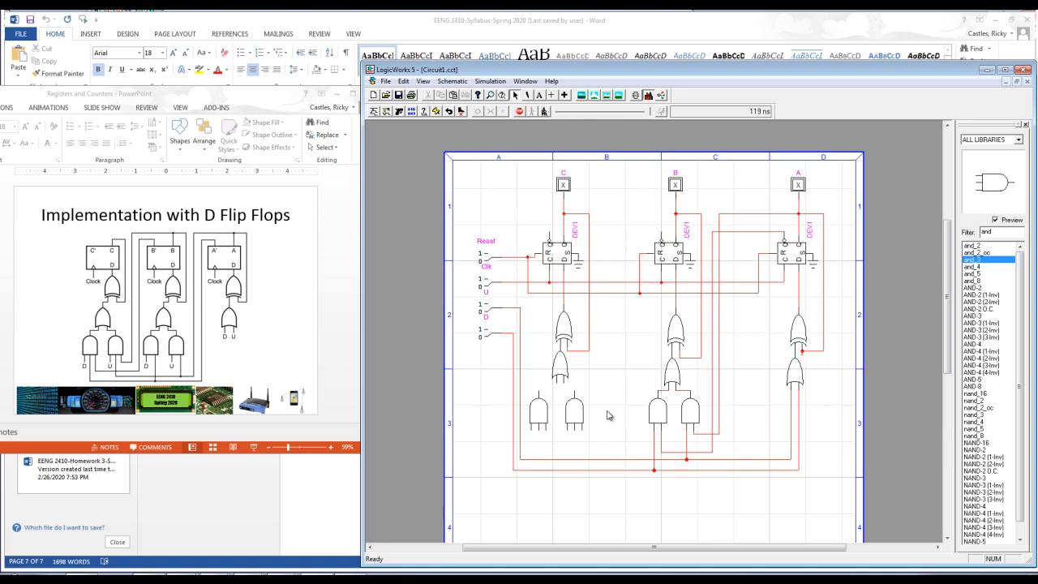
Wire flip-flop C's AND gates into its OR gate, and connect the left AND to the D line and the right AND to the U line
{"action": "left_click", "coordinate": [552, 95]}
{"action": "left_click_drag", "start_coordinate": [541, 392], "coordinate": [556, 374]}
{"action": "left_click_drag", "start_coordinate": [531, 430], "coordinate": [531, 471]}
{"action": "left_click_drag", "start_coordinate": [567, 428], "coordinate": [568, 459]}
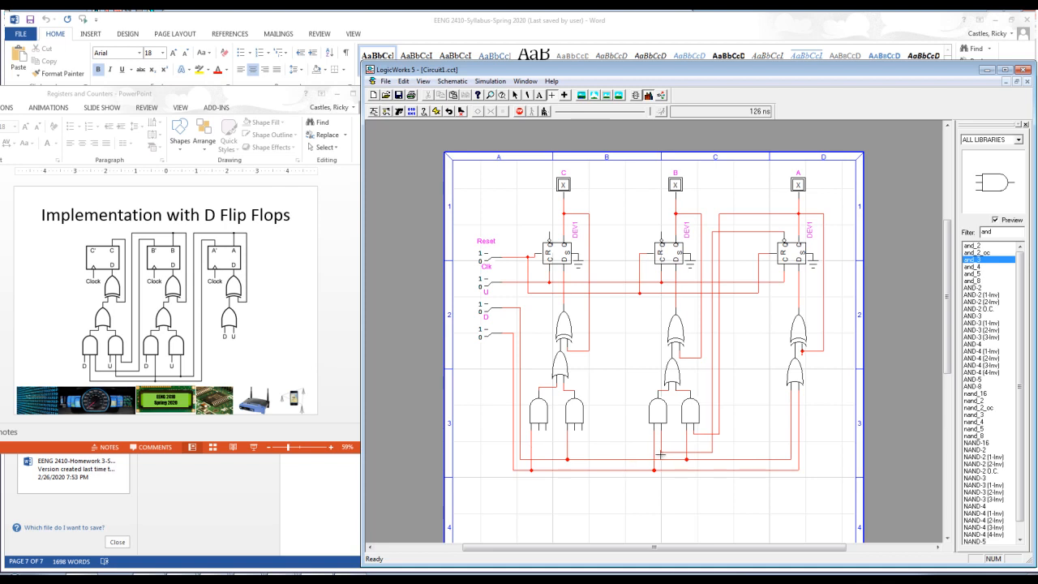
Extend flip-flop A's inverted output line to the middle input of C's left AND gate and straighten the vertical wire segment
{"action": "left_click_drag", "start_coordinate": [662, 452], "coordinate": [537, 452]}
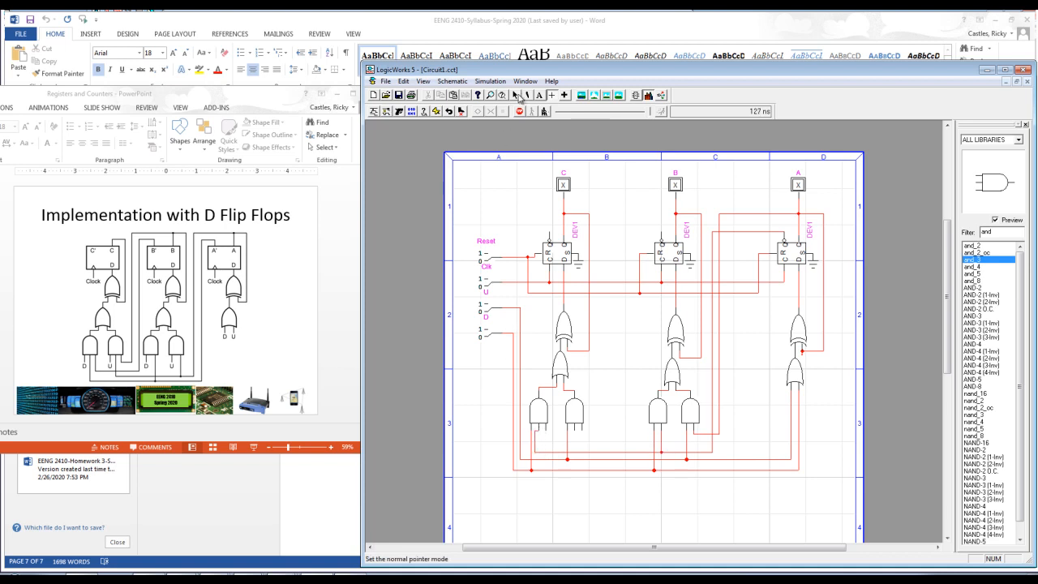
{"action": "left_click", "coordinate": [543, 452]}
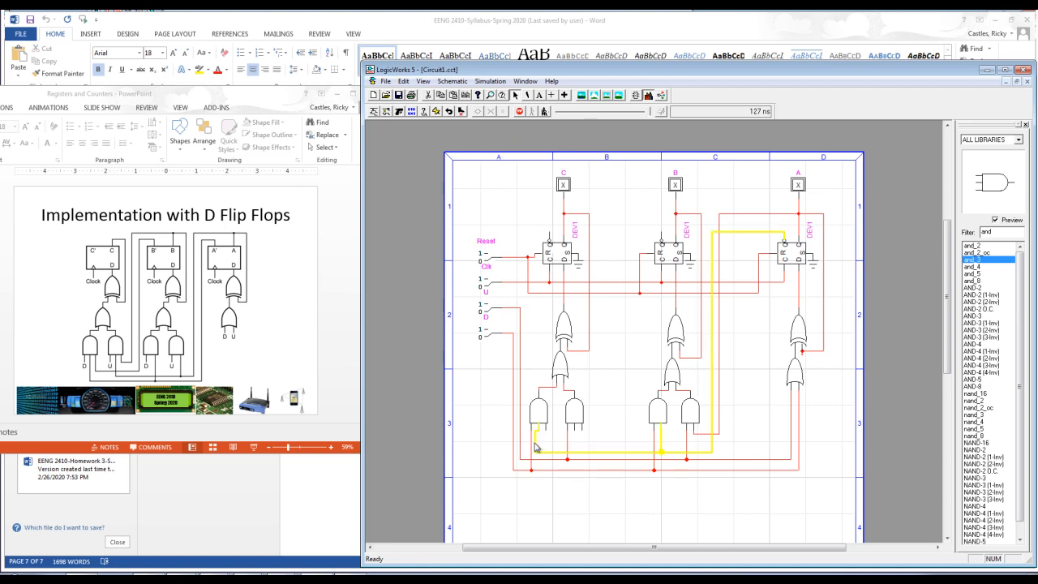
{"action": "left_click_drag", "start_coordinate": [535, 443], "coordinate": [540, 443]}
{"action": "left_click", "coordinate": [546, 446]}
{"action": "left_click", "coordinate": [550, 453]}
{"action": "left_click", "coordinate": [604, 440]}
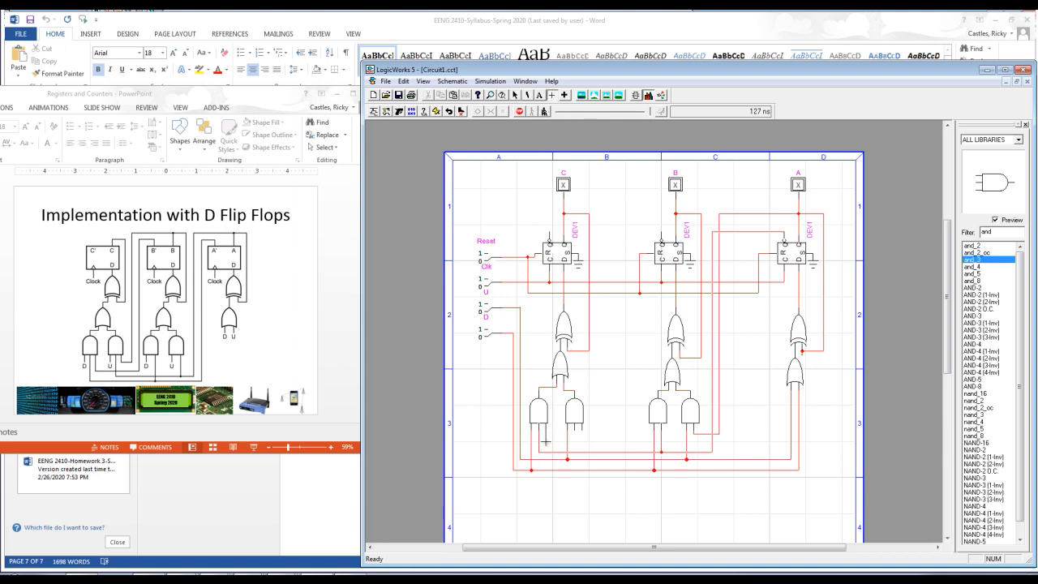
Wire flip-flop B's inverted output to C's left AND gate, and the Q outputs of A and B to C's right AND gate
{"action": "left_click_drag", "start_coordinate": [549, 449], "coordinate": [659, 227]}
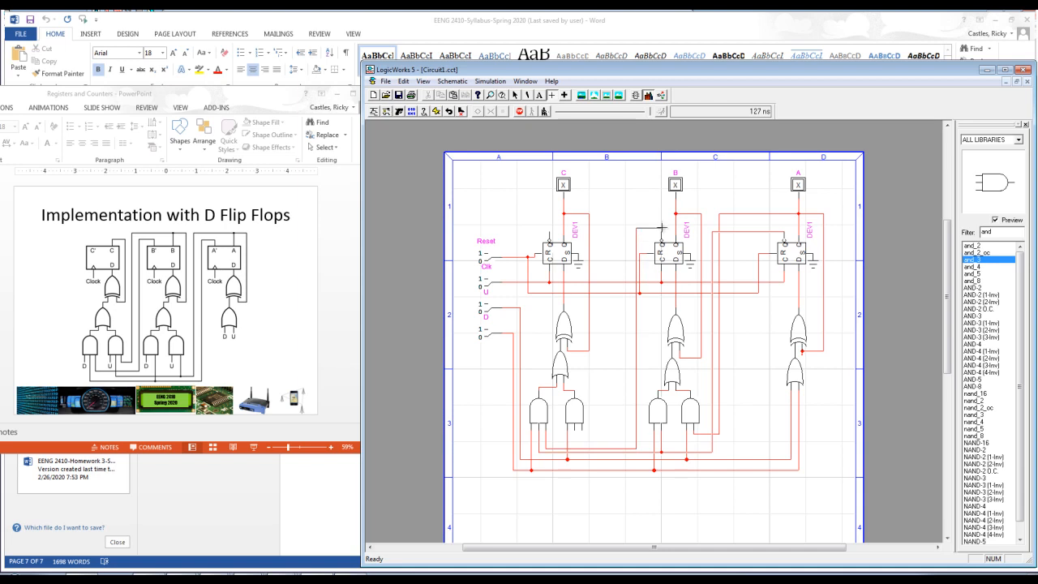
{"action": "left_click", "coordinate": [662, 233]}
{"action": "mouse_move", "coordinate": [693, 434]}
{"action": "left_mouse_down"}
{"action": "mouse_move", "coordinate": [576, 438]}
{"action": "mouse_move", "coordinate": [582, 428]}
{"action": "left_mouse_up"}
{"action": "mouse_move", "coordinate": [676, 215]}
{"action": "left_mouse_down"}
{"action": "mouse_move", "coordinate": [618, 226]}
{"action": "mouse_move", "coordinate": [620, 216]}
{"action": "mouse_move", "coordinate": [596, 219]}
{"action": "mouse_move", "coordinate": [597, 442]}
{"action": "mouse_move", "coordinate": [570, 436]}
{"action": "mouse_move", "coordinate": [575, 427]}
{"action": "left_mouse_up"}
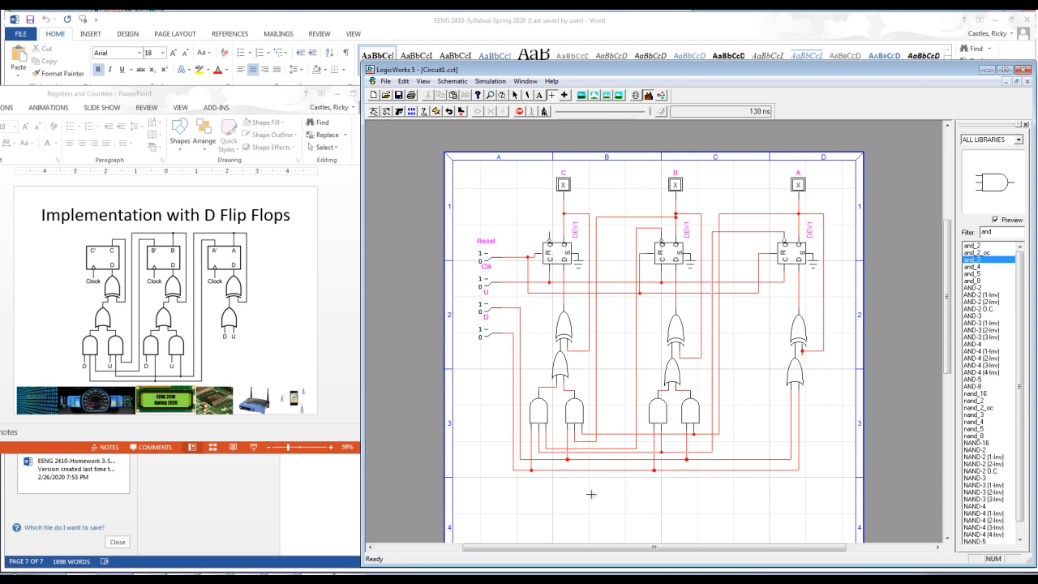
Test the counter in simulation by toggling the U switch and repeatedly pulsing the Clk switch while watching probes C, B and A
{"action": "left_click", "coordinate": [515, 97]}
{"action": "left_click", "coordinate": [489, 308]}
{"action": "left_click", "coordinate": [490, 288]}
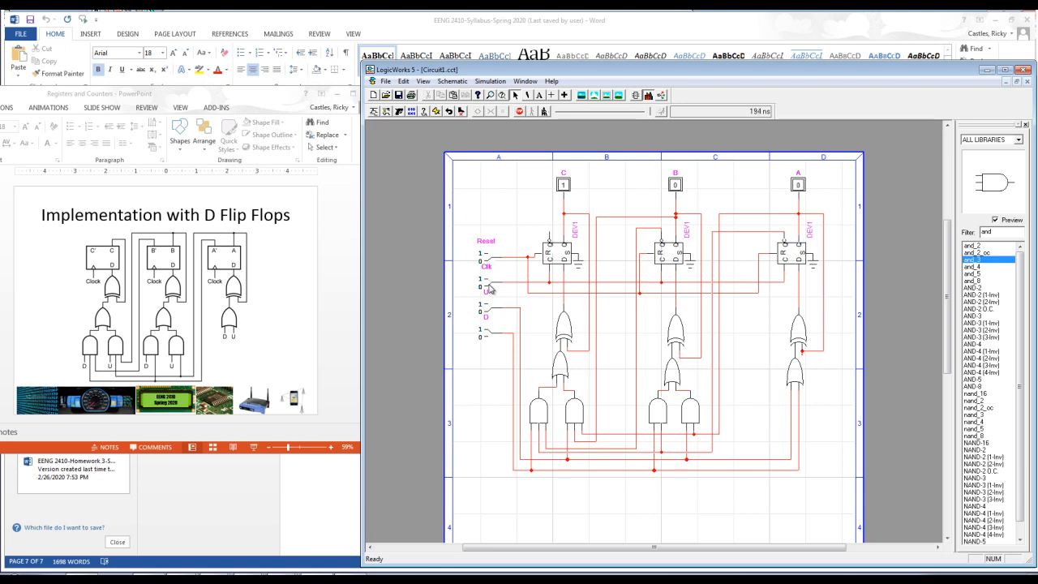
{"action": "left_click", "coordinate": [490, 288]}
{"action": "left_click", "coordinate": [490, 288]}
{"action": "left_click", "coordinate": [489, 286]}
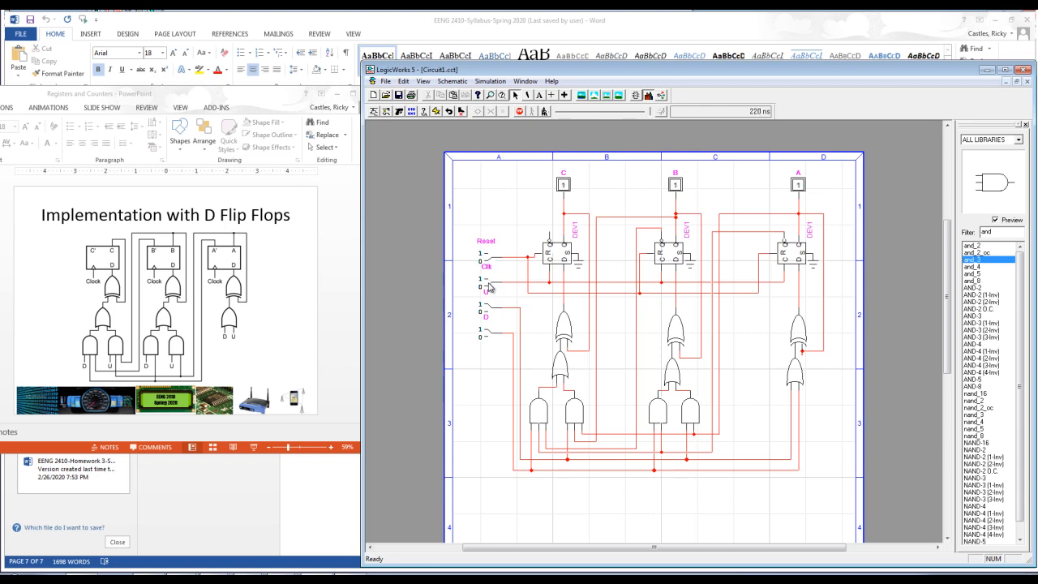